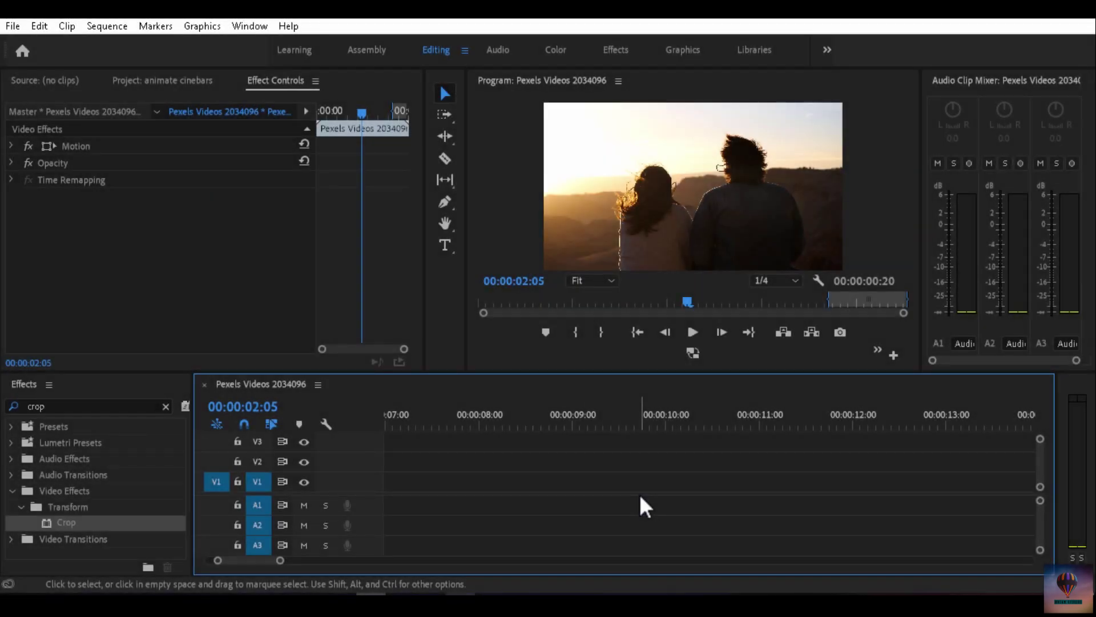
- Bring the whole clip into view in the timeline and move the playhead to 00:00:01:18
{"action": "left_click_drag", "start_coordinate": [242, 561], "coordinate": [335, 560]}
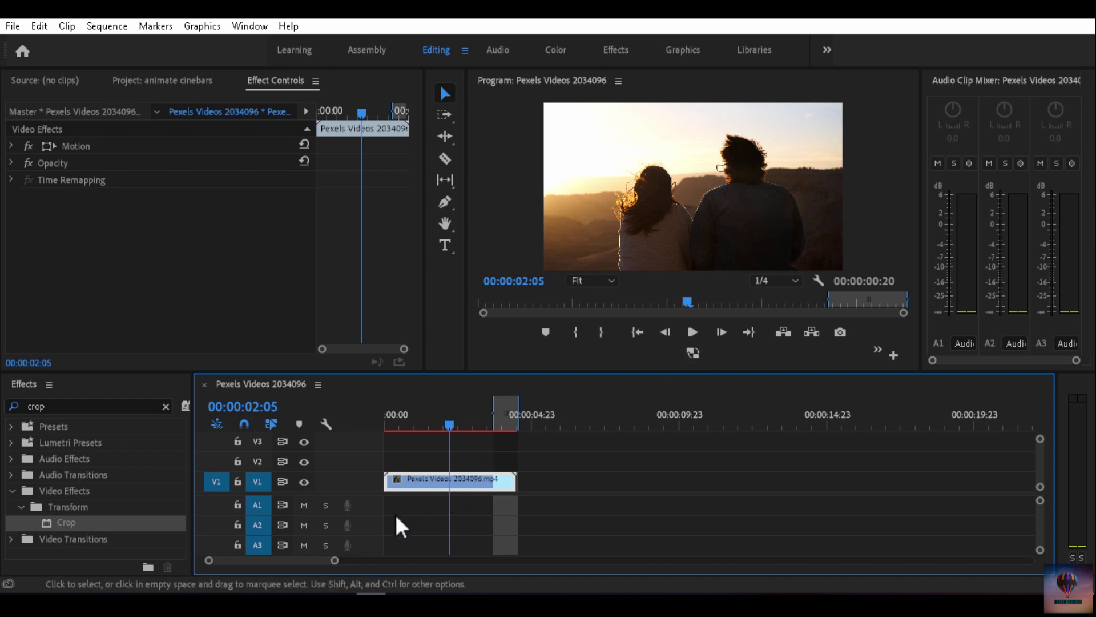
{"action": "left_click_drag", "start_coordinate": [335, 561], "coordinate": [278, 561]}
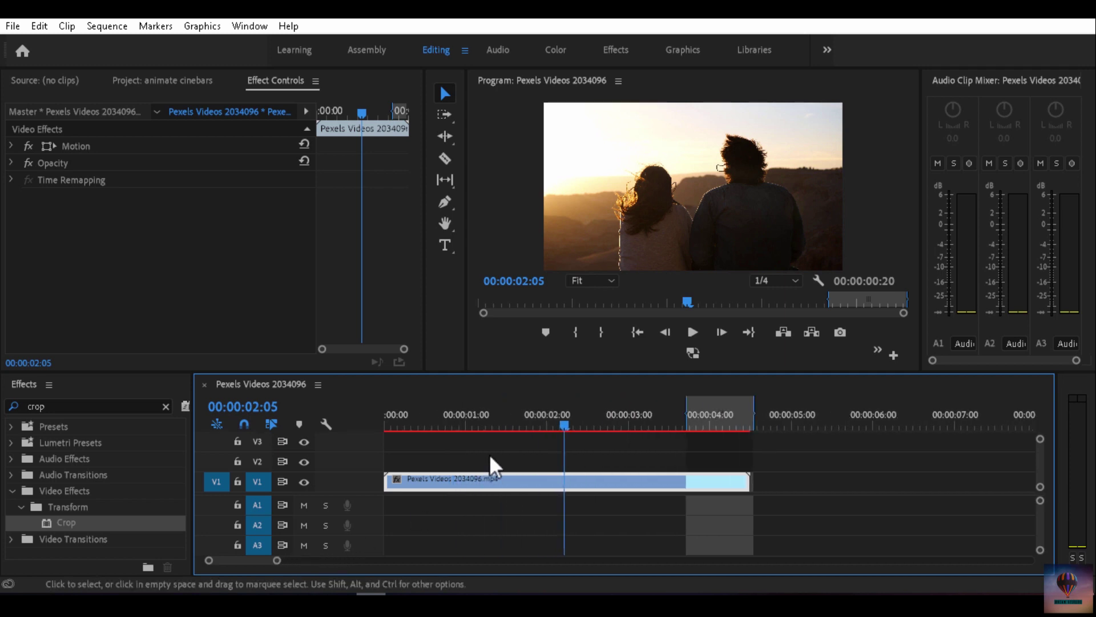
{"action": "left_click", "coordinate": [528, 429]}
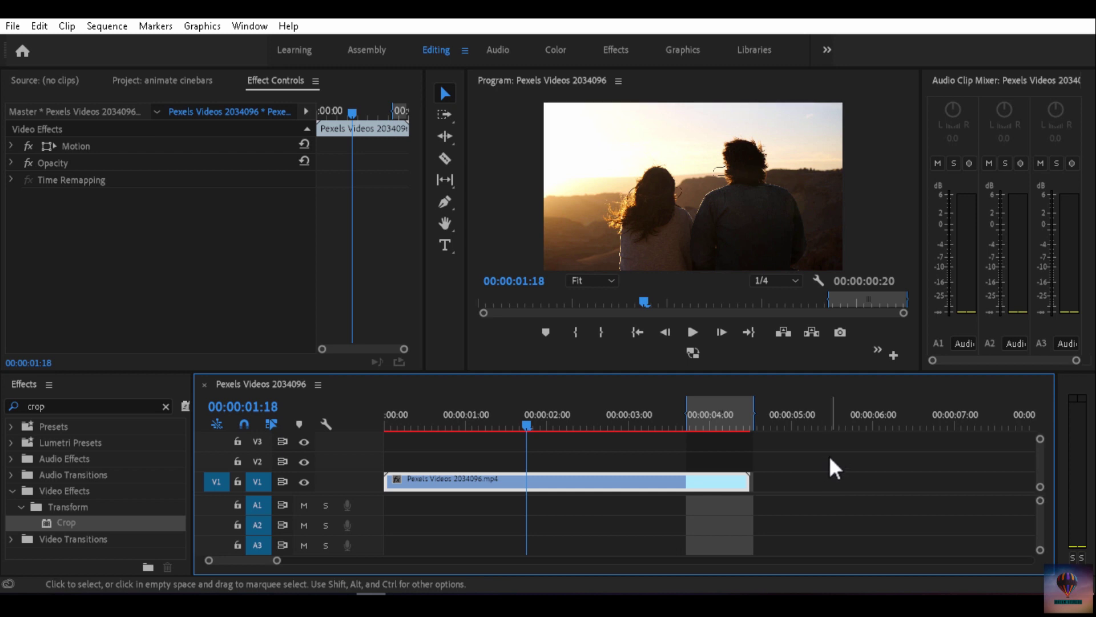
{"action": "left_click_drag", "start_coordinate": [830, 454], "coordinate": [594, 486]}
{"action": "left_click", "coordinate": [716, 527]}
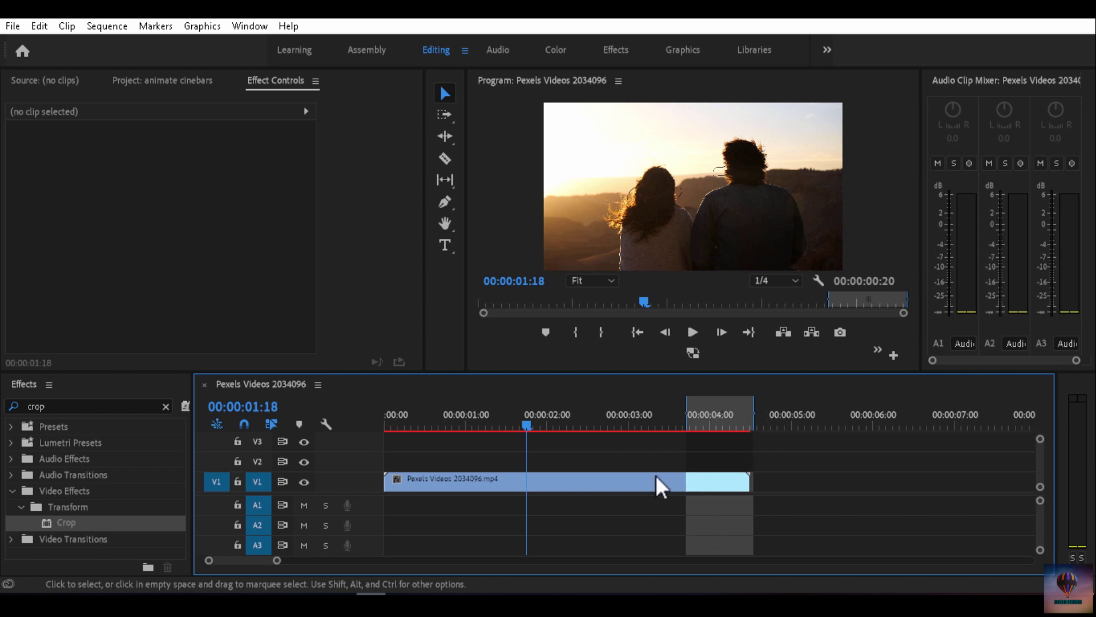
{"action": "left_click", "coordinate": [636, 483]}
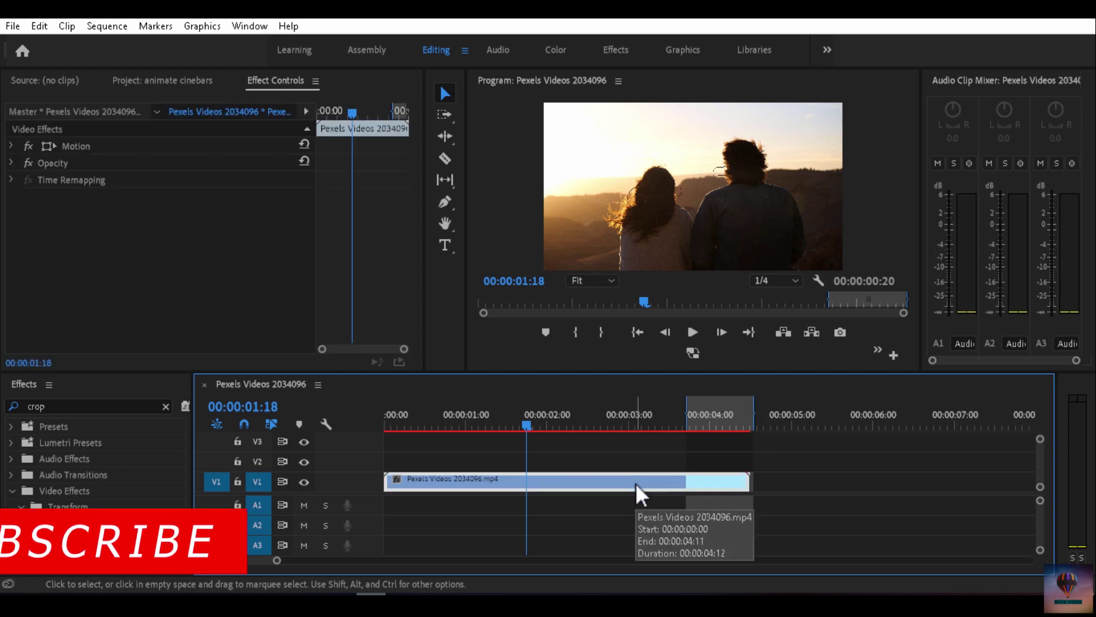
{"action": "right_click", "coordinate": [636, 483]}
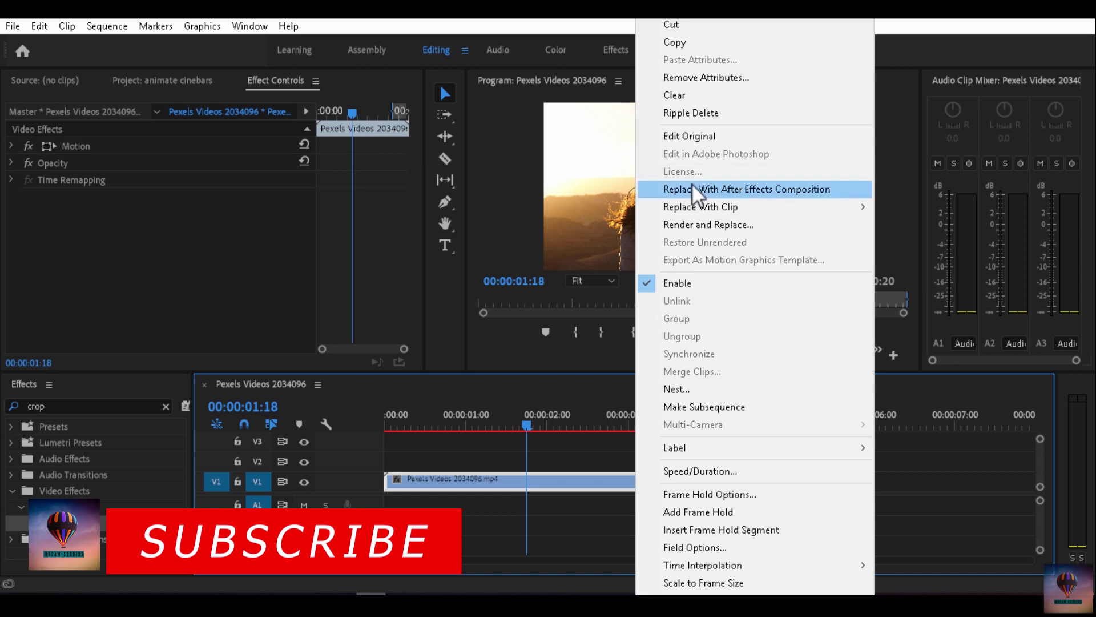
{"action": "left_click", "coordinate": [902, 448]}
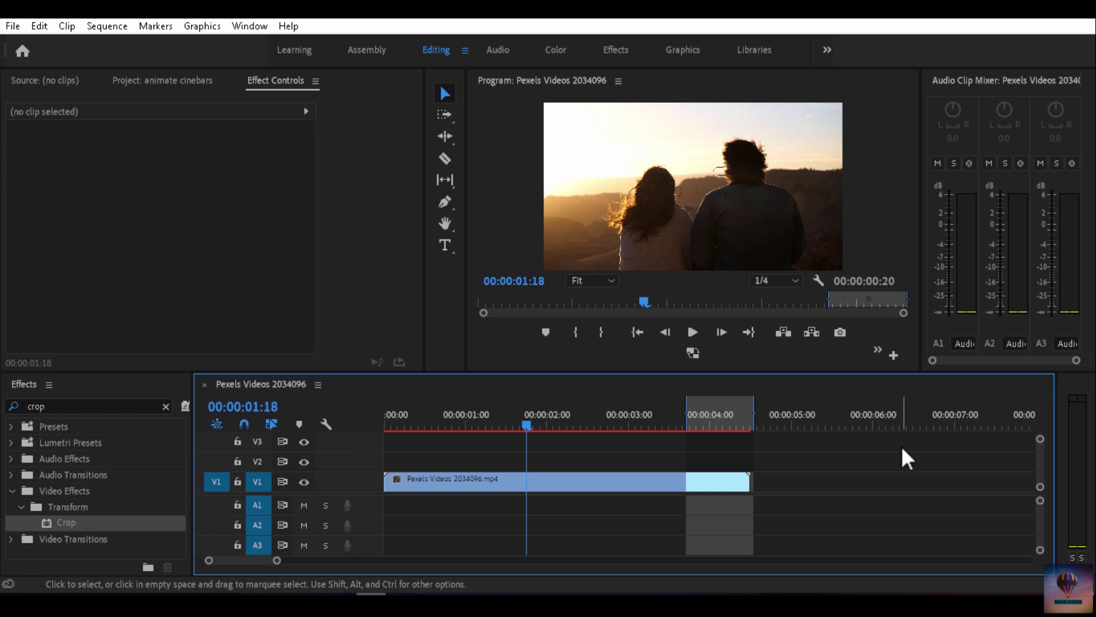
{"action": "left_click", "coordinate": [586, 479]}
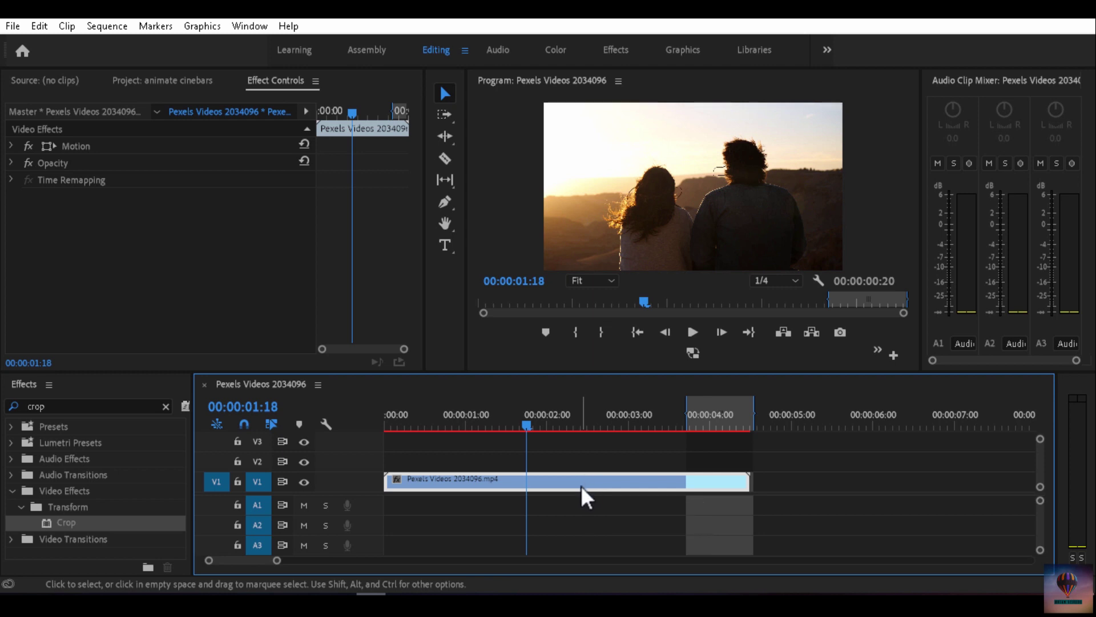
{"action": "right_click", "coordinate": [581, 485]}
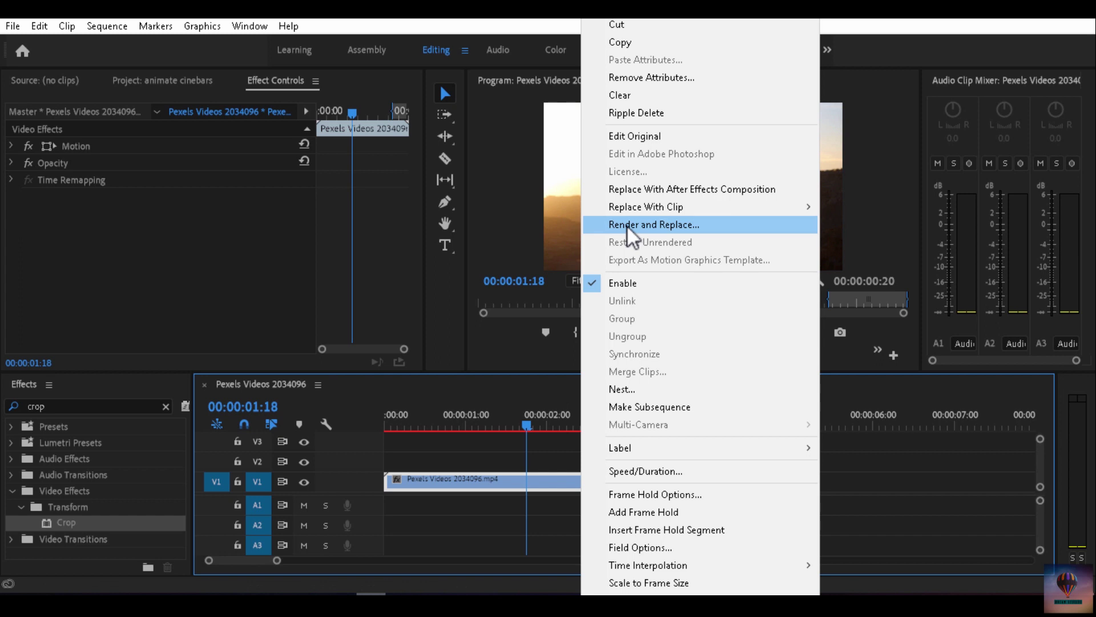
{"action": "left_click", "coordinate": [504, 505]}
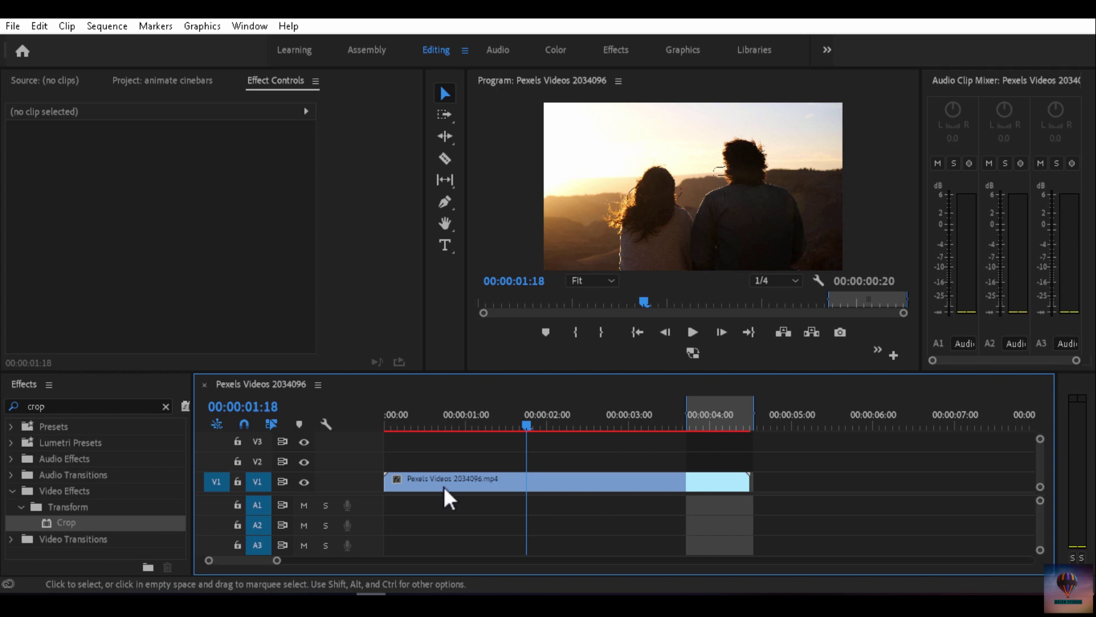
{"action": "right_click", "coordinate": [492, 482]}
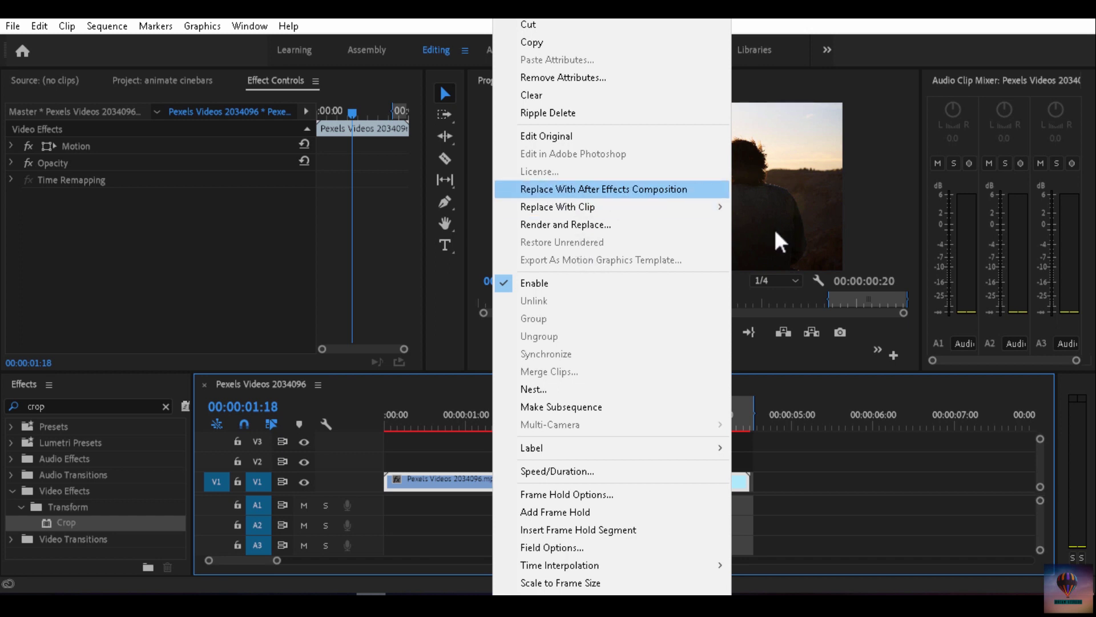
{"action": "left_click", "coordinate": [766, 467]}
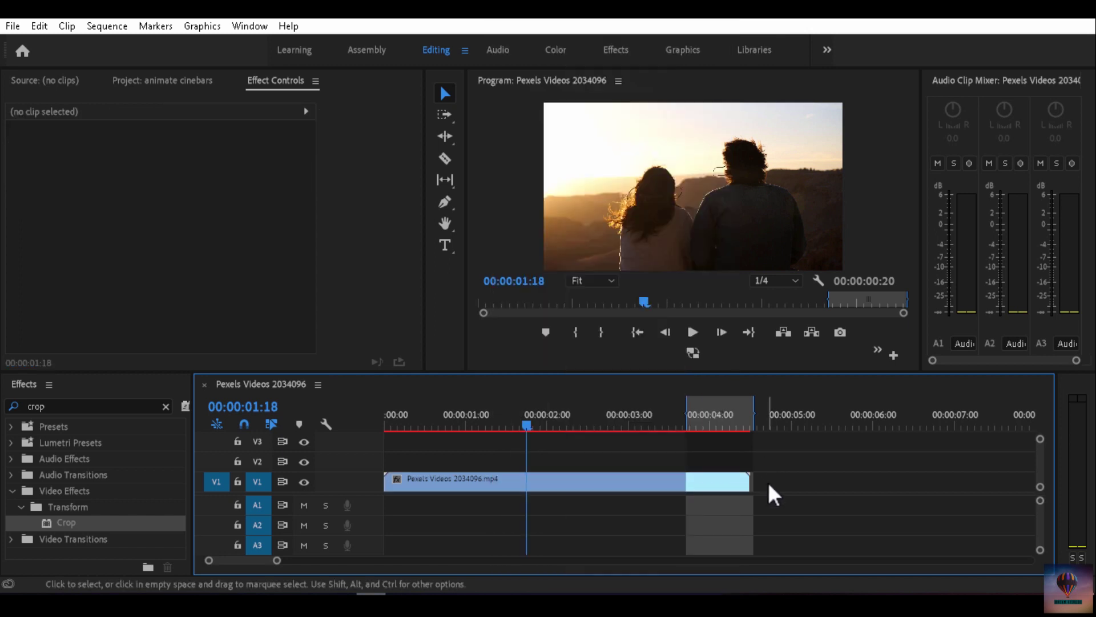
{"action": "left_click", "coordinate": [698, 474]}
{"action": "right_click", "coordinate": [698, 475]}
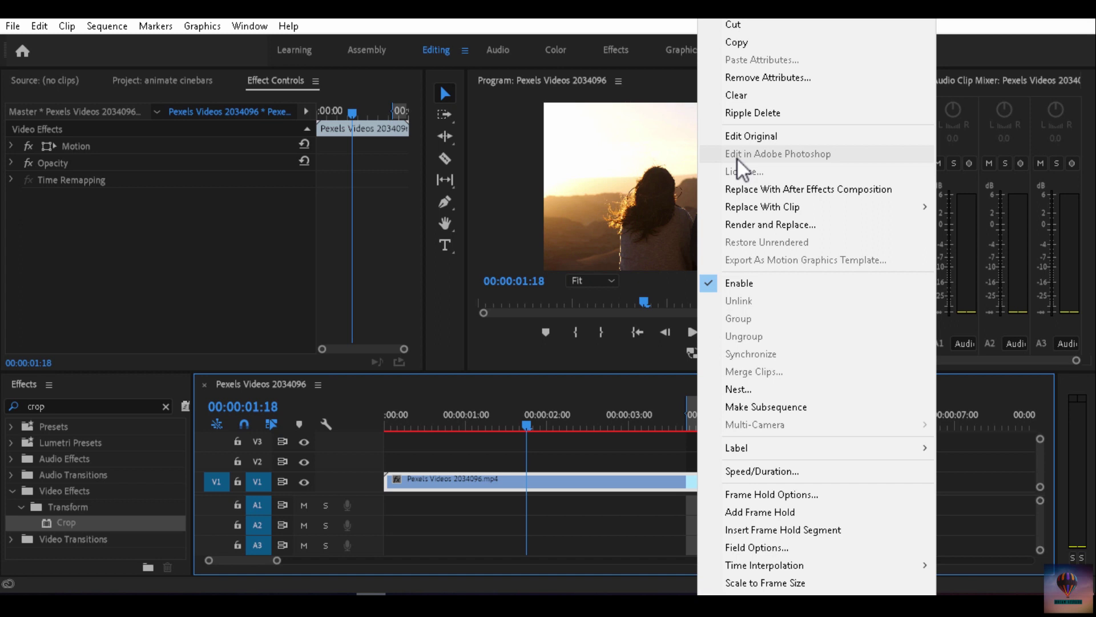
{"action": "left_click", "coordinate": [977, 486]}
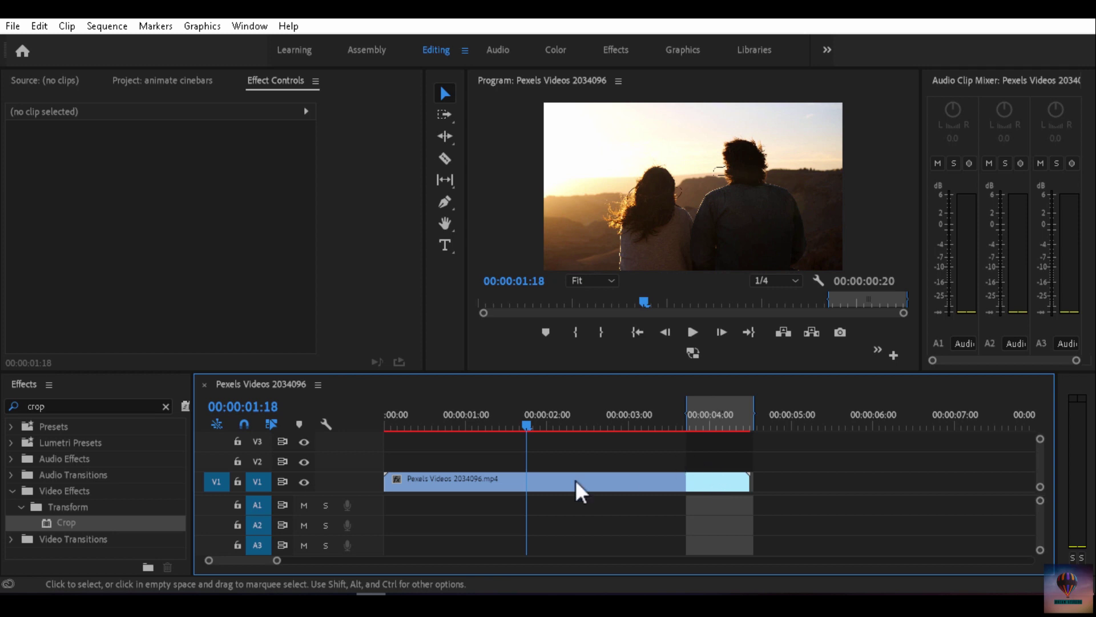
- Replace the Pexels Videos 2034096.mp4 clip on track V1 with an After Effects composition
{"action": "left_click", "coordinate": [498, 486]}
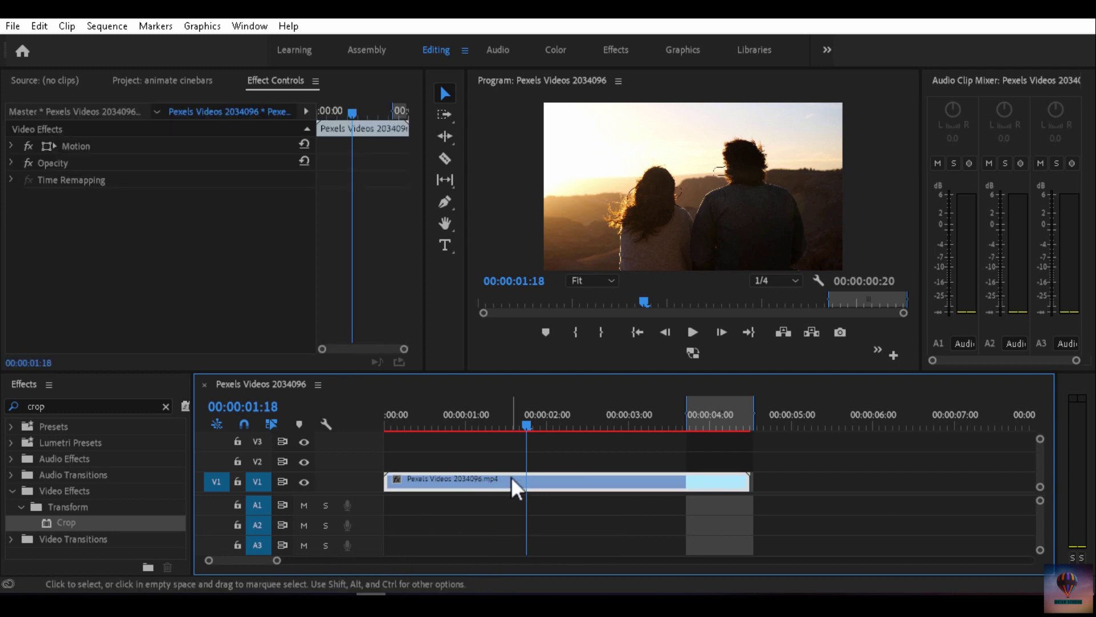
{"action": "right_click", "coordinate": [517, 488]}
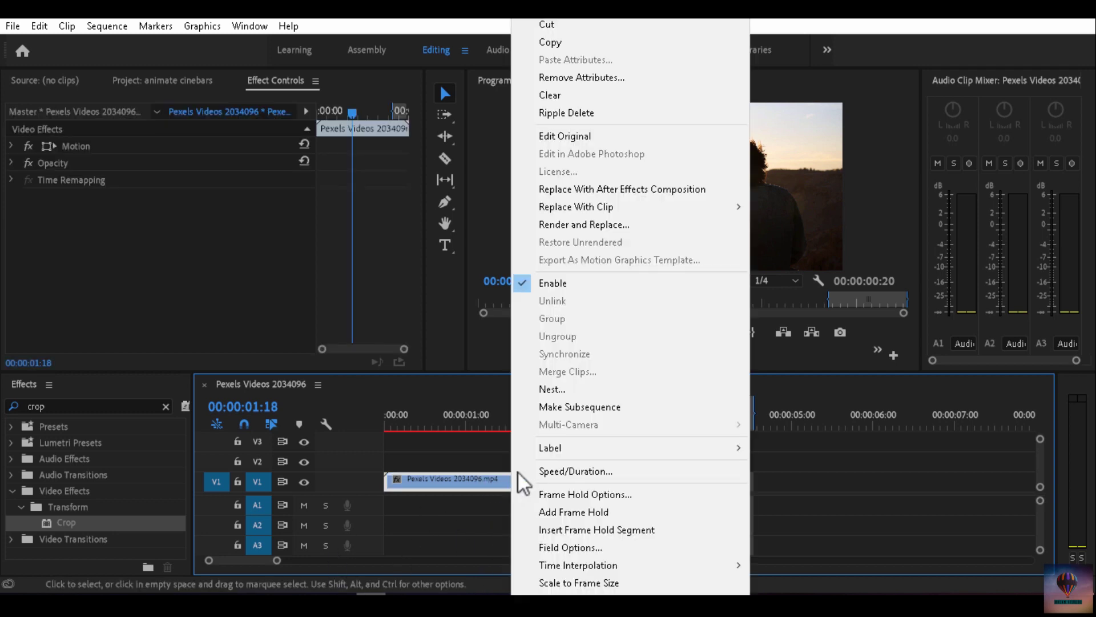
{"action": "left_click", "coordinate": [575, 194]}
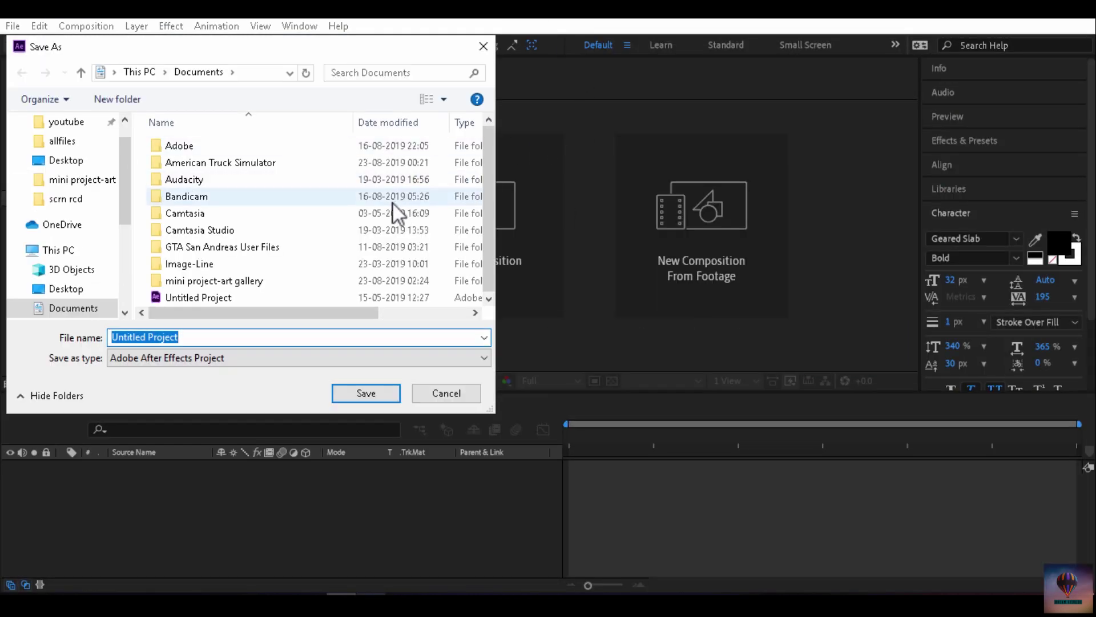
- Save the new After Effects project on the Desktop as "dynamic link" and check that the file is there
{"action": "left_click", "coordinate": [74, 288]}
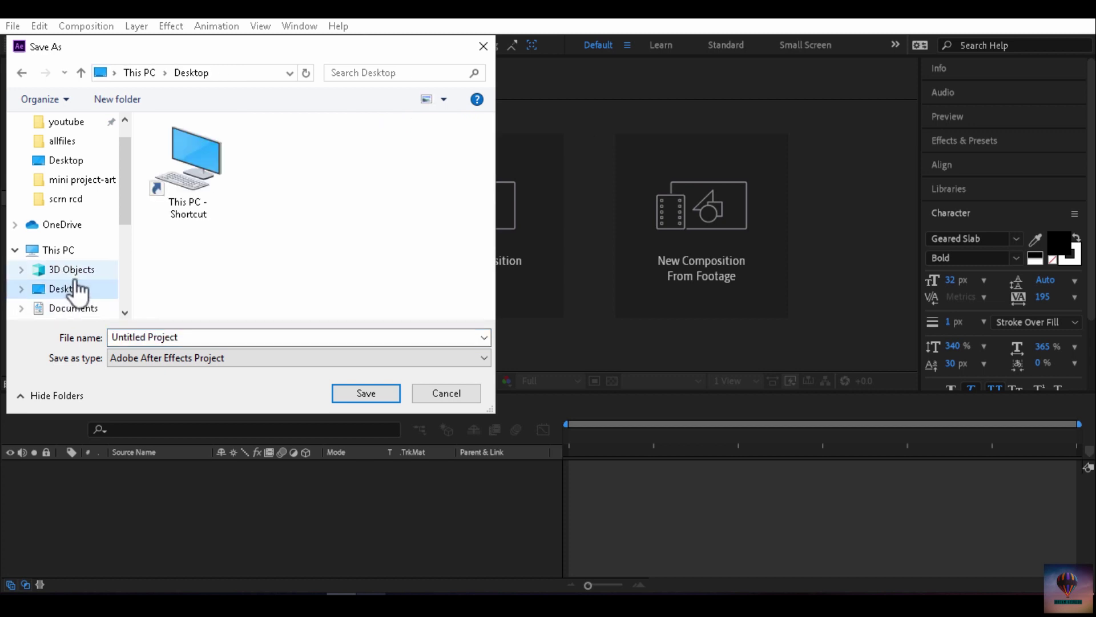
{"action": "left_click", "coordinate": [195, 341]}
{"action": "type", "text": "dyn"}
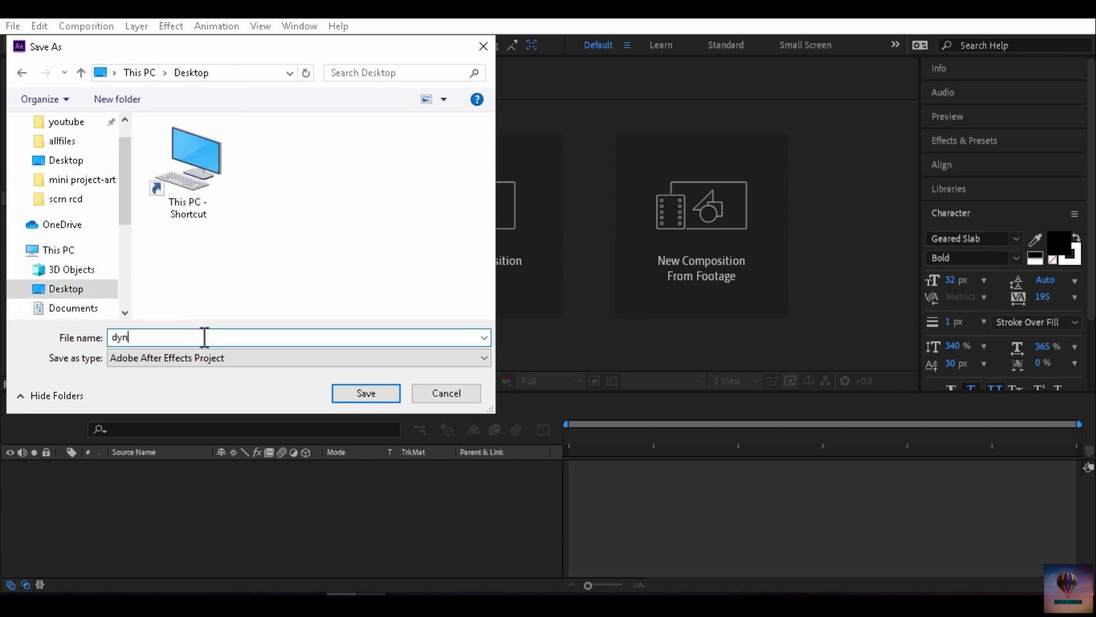
{"action": "type", "text": "amic link"}
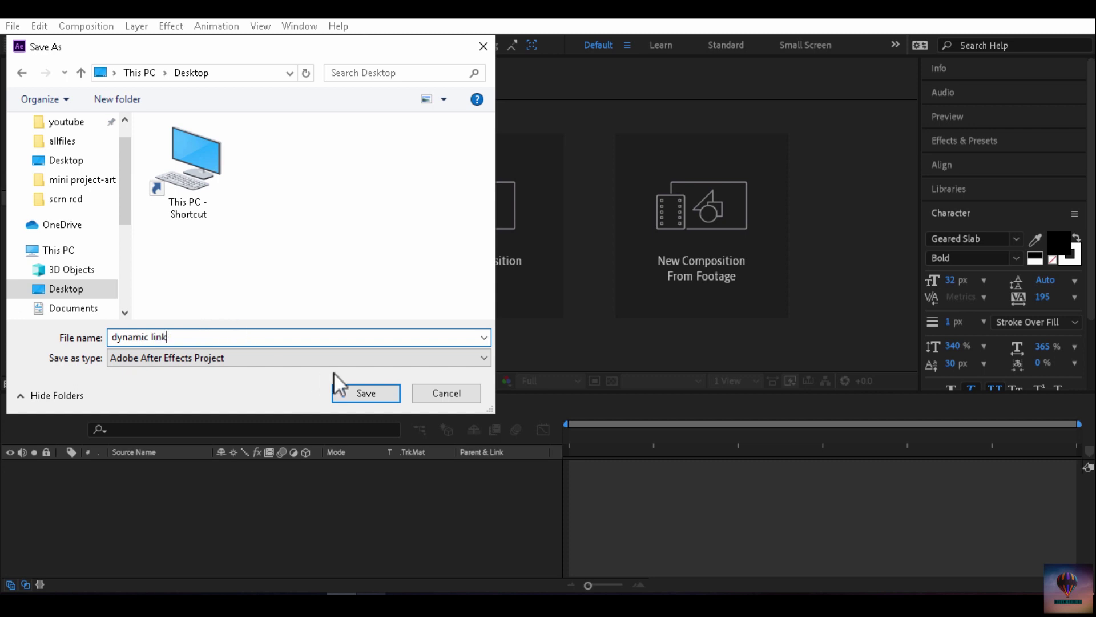
{"action": "left_click", "coordinate": [355, 399]}
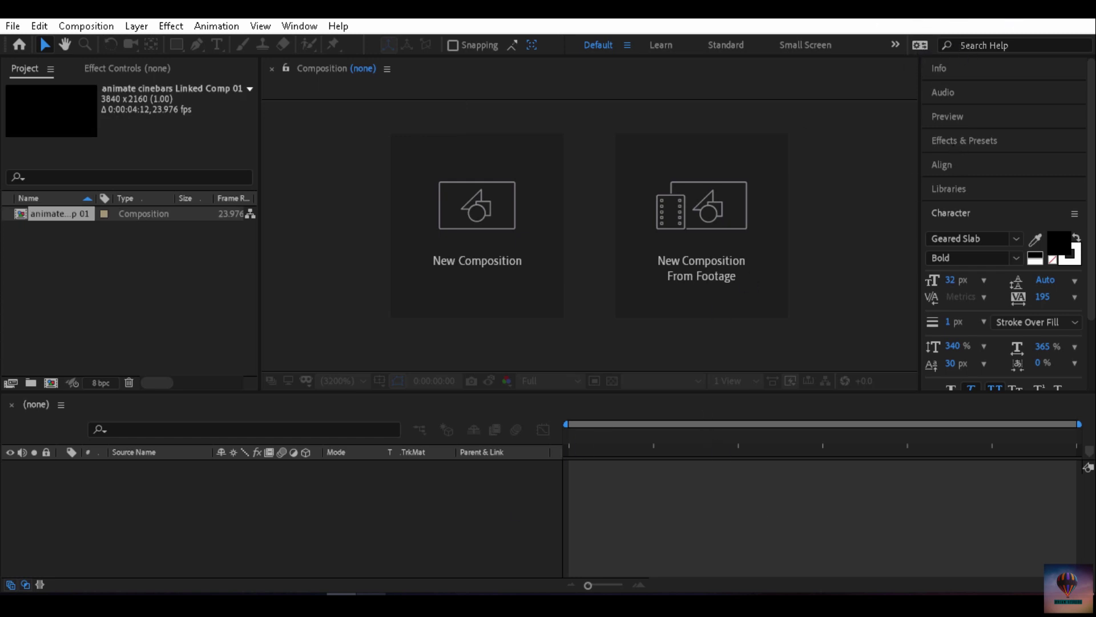
{"action": "key", "text": "super+d"}
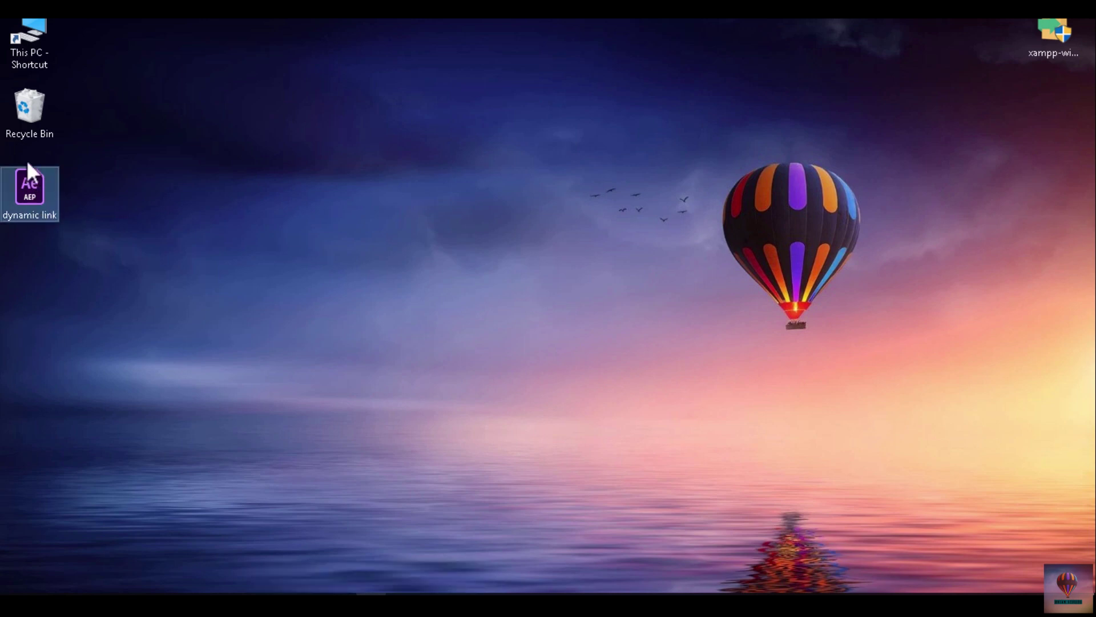
{"action": "left_click", "coordinate": [355, 605]}
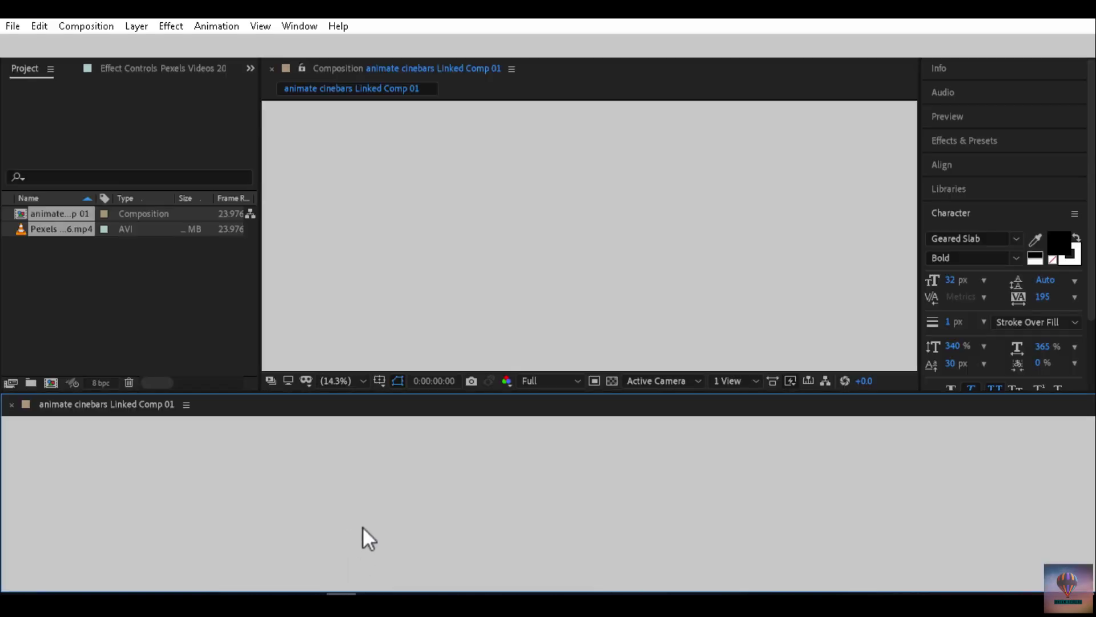
- Set the composition's preview resolution to Quarter
{"action": "left_click", "coordinate": [577, 383]}
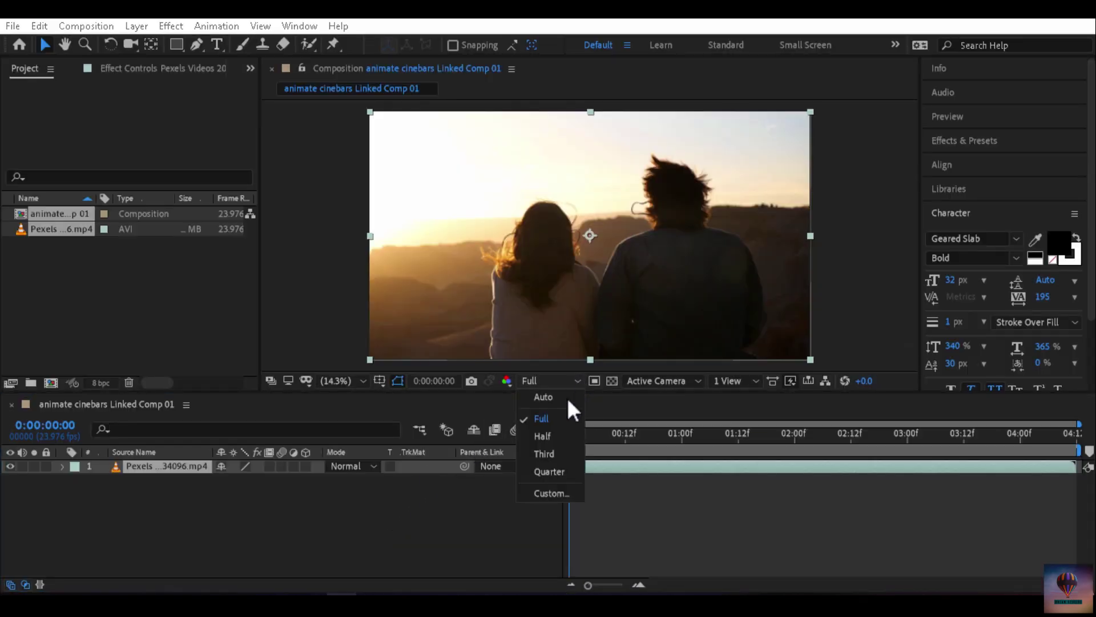
{"action": "left_click", "coordinate": [546, 474]}
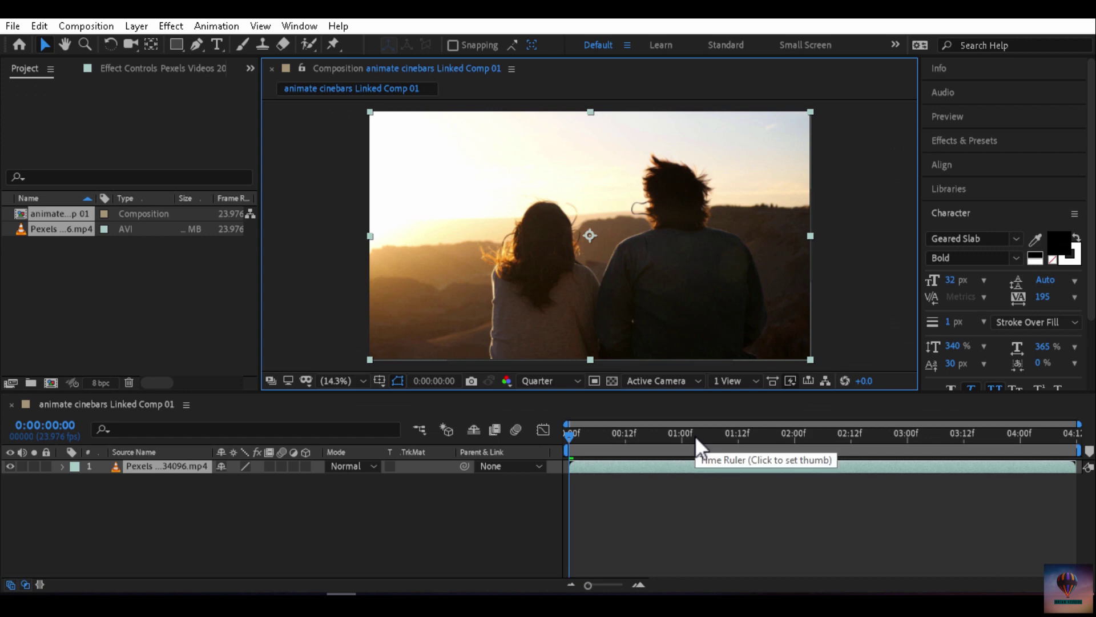
- Add a text layer reading "dynamic link" over the video in the linked composition
{"action": "left_click", "coordinate": [217, 43]}
{"action": "left_click", "coordinate": [595, 269]}
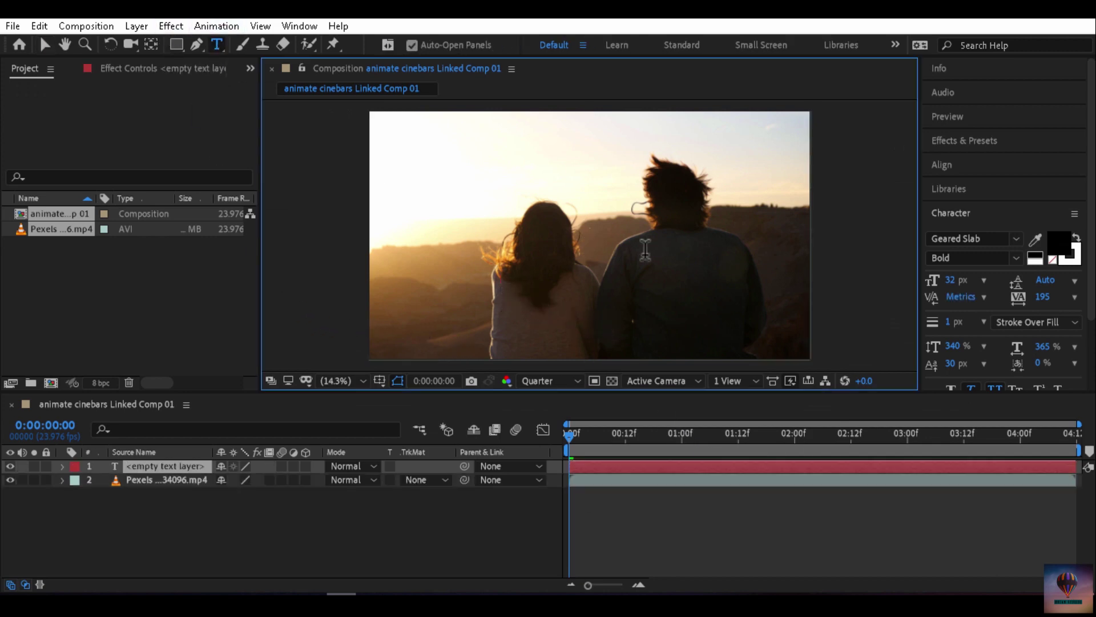
{"action": "type", "text": "dy"}
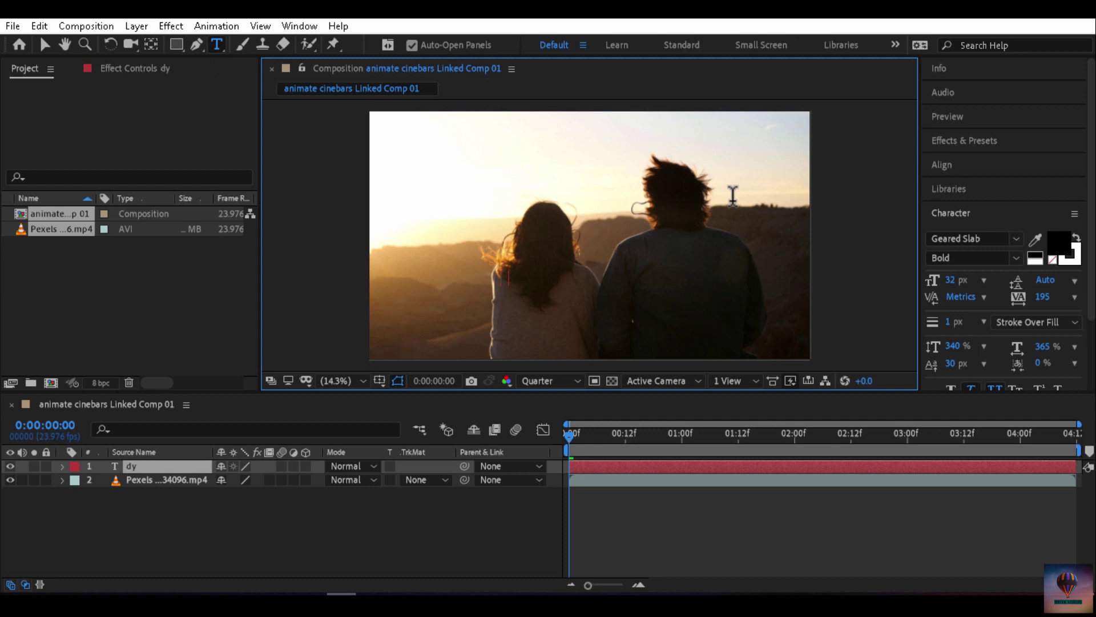
{"action": "type", "text": "namic"}
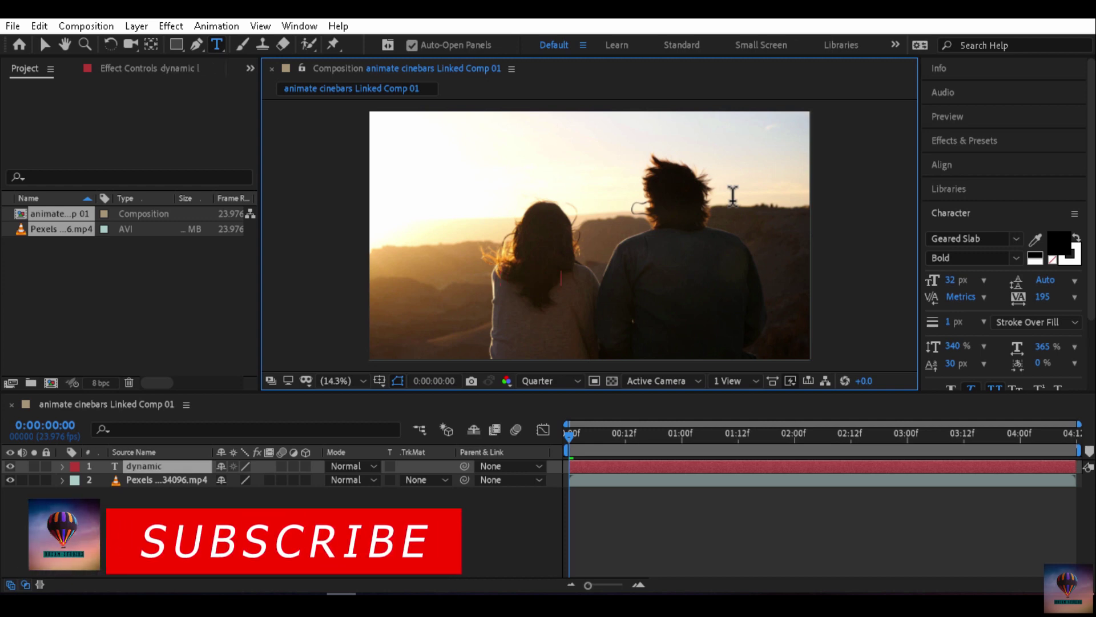
{"action": "type", "text": " link"}
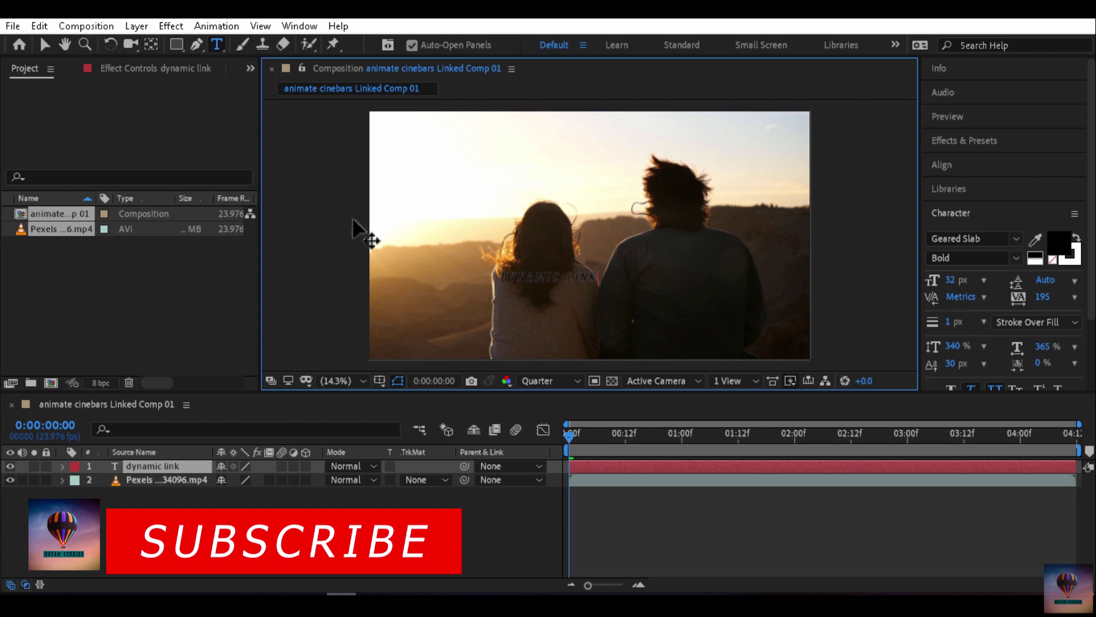
- Enlarge the "dynamic link" text, place it in the sky above the couple, and preview the composition
{"action": "left_click", "coordinate": [44, 44]}
{"action": "left_click_drag", "start_coordinate": [598, 285], "coordinate": [626, 172]}
{"action": "left_click", "coordinate": [667, 489]}
{"action": "key", "text": "h"}
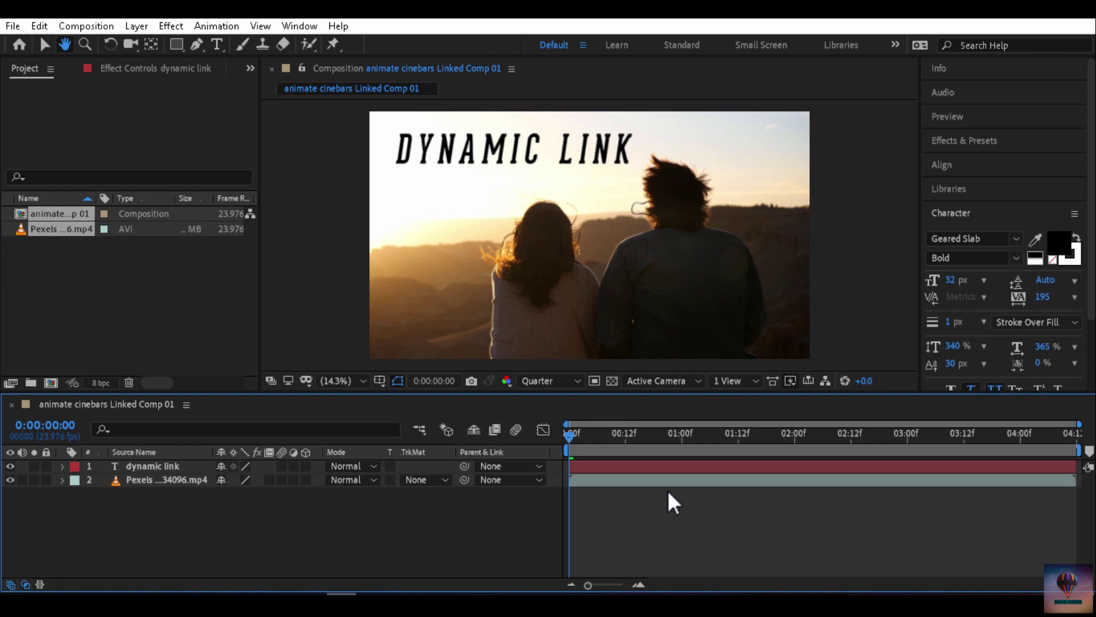
{"action": "key", "text": "space"}
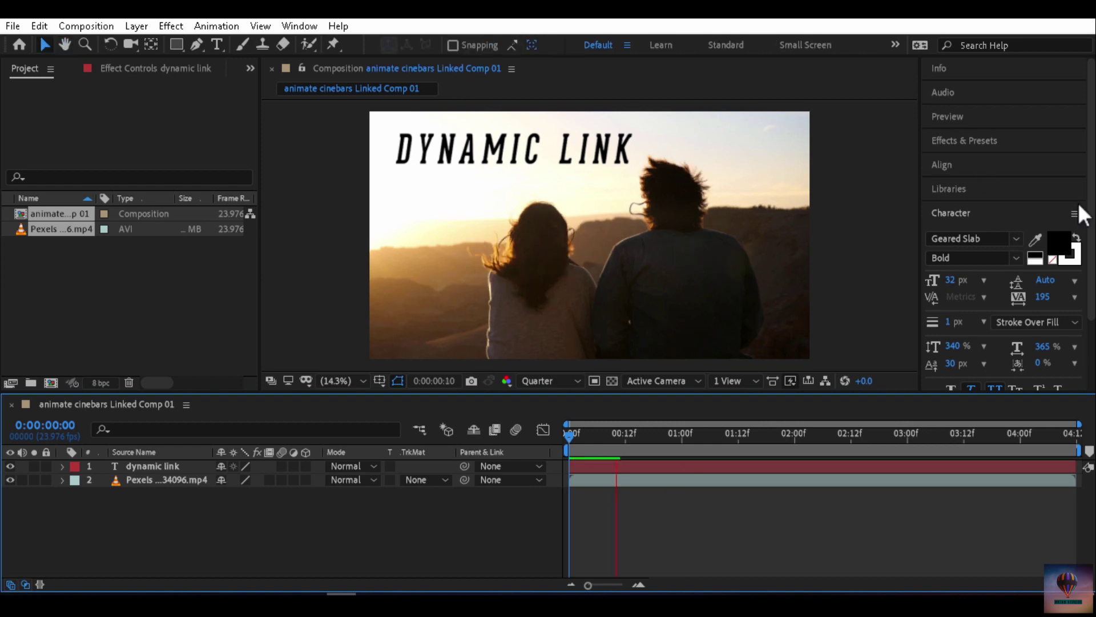
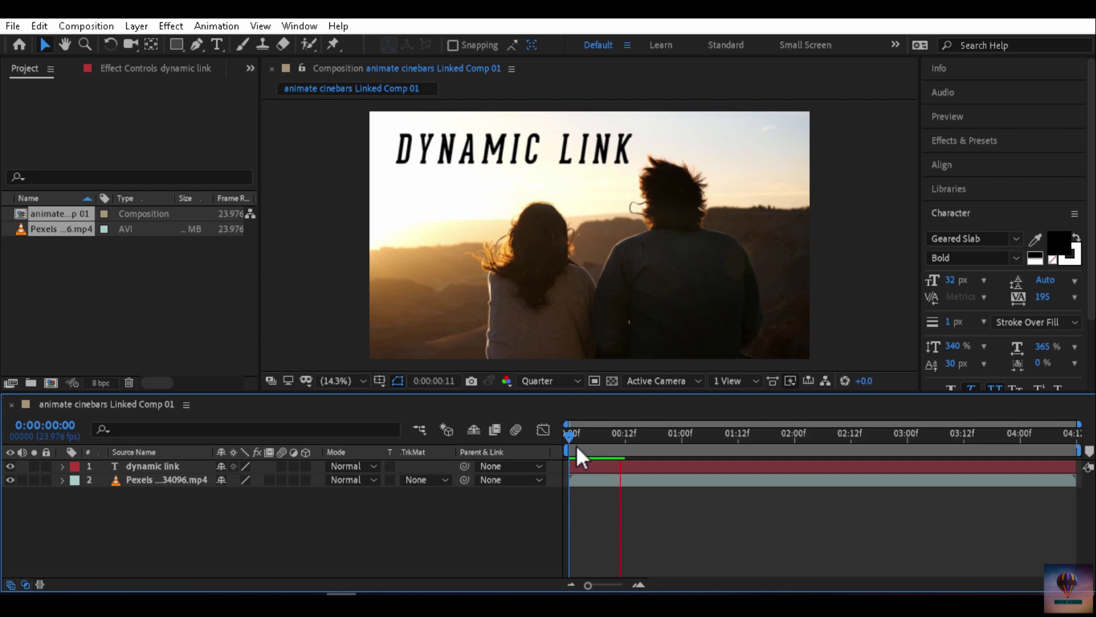
- Apply the Pulse Orange preset from the Fill and Stroke text animation presets to the "dynamic link" text layer
{"action": "left_click", "coordinate": [965, 140]}
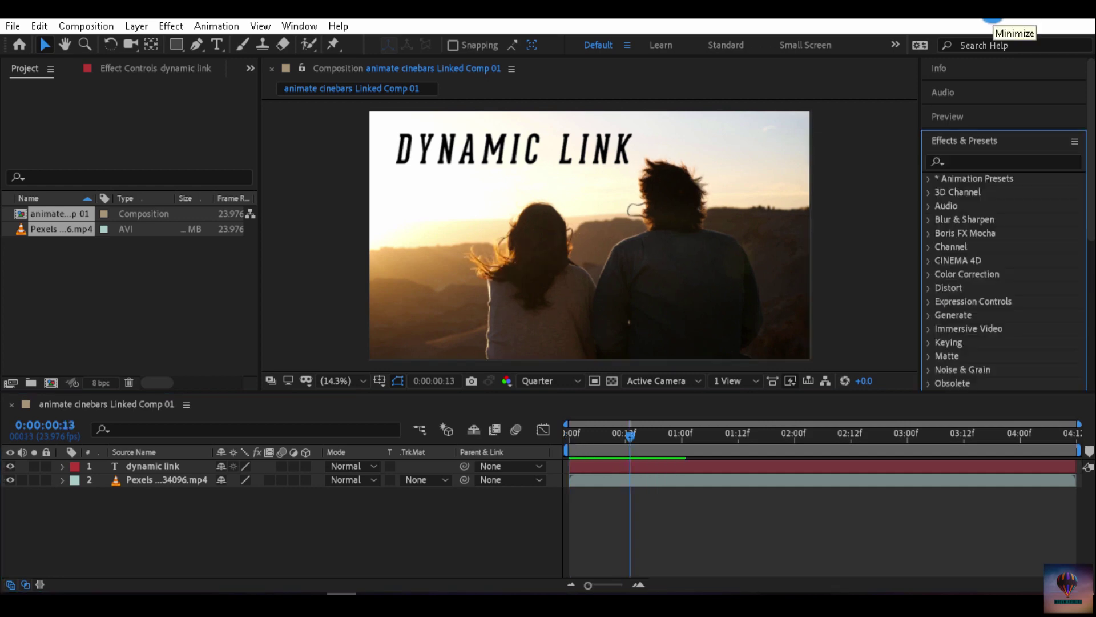
{"action": "left_click", "coordinate": [929, 179]}
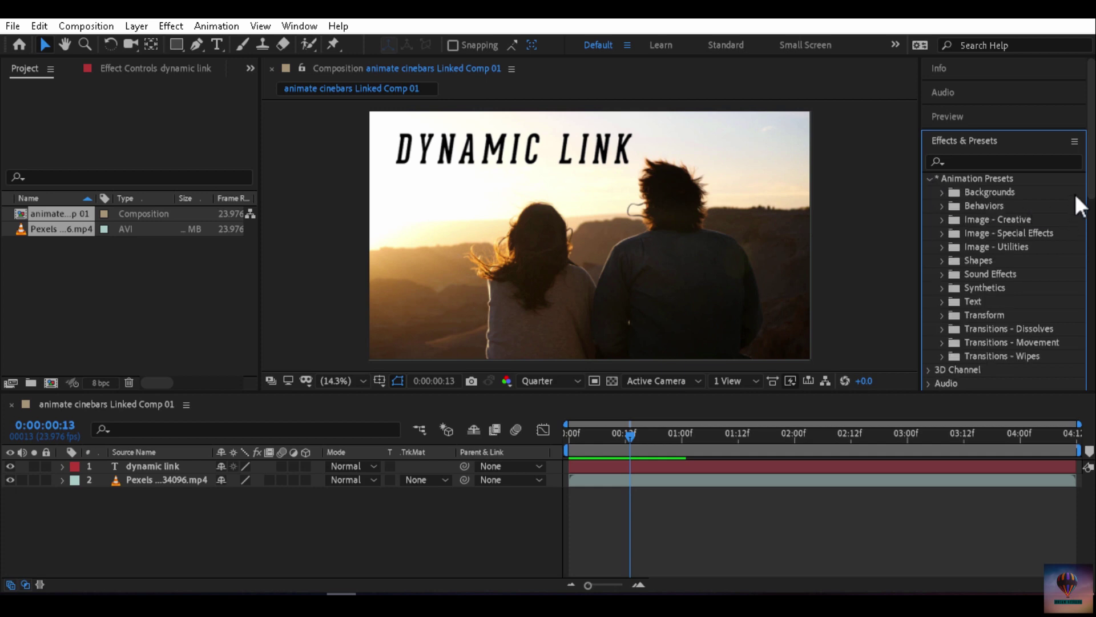
{"action": "scroll", "coordinate": [969, 150], "scroll_direction": "down", "scroll_amount": 5}
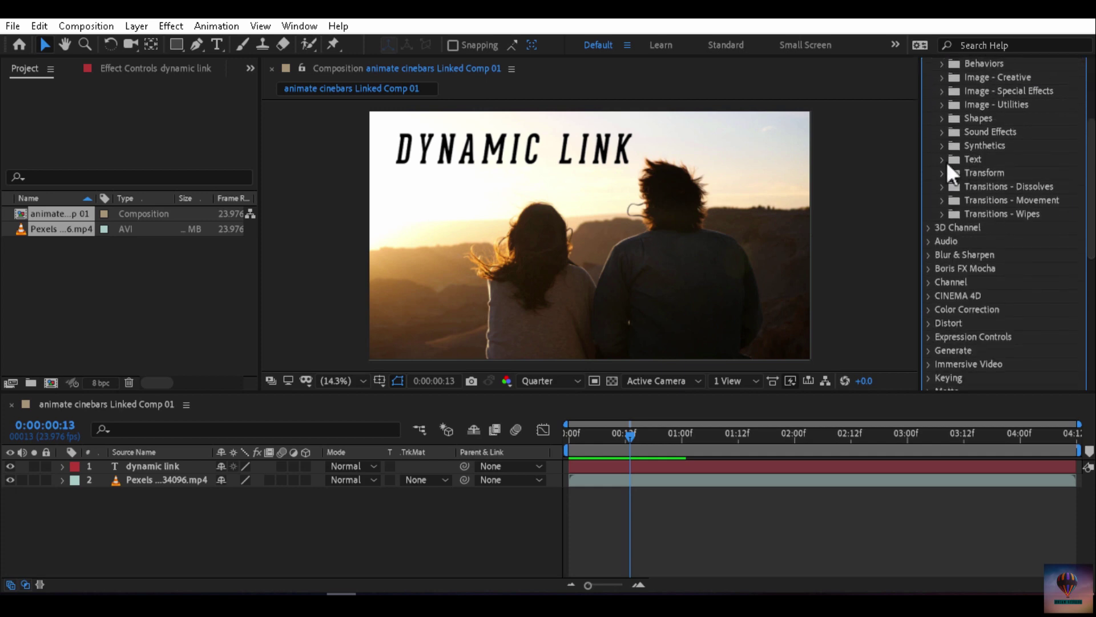
{"action": "left_click", "coordinate": [941, 161]}
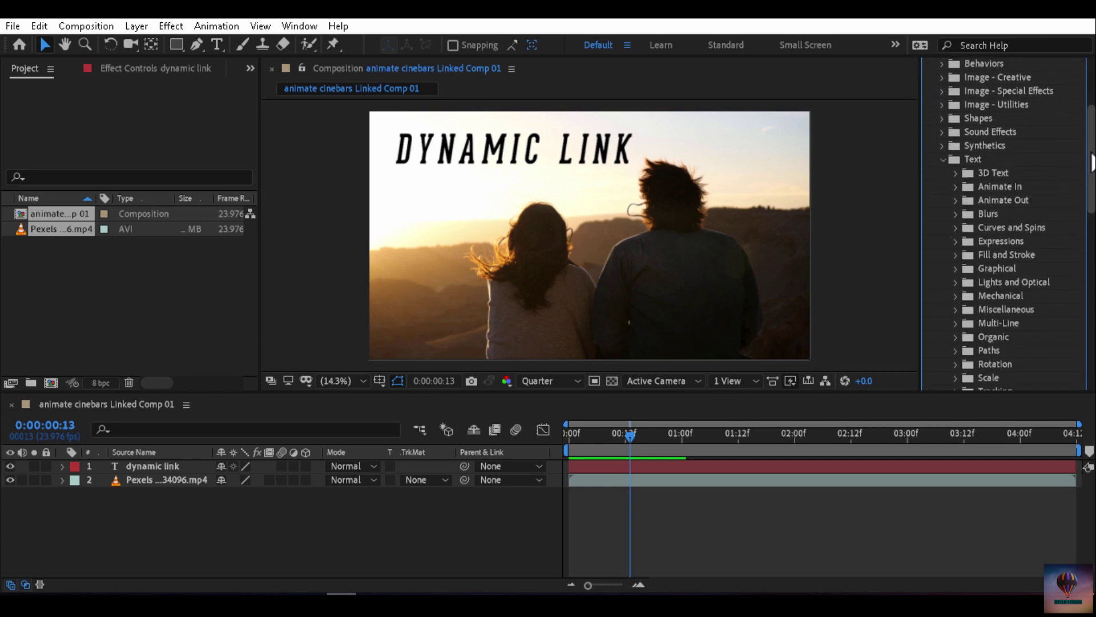
{"action": "mouse_move", "coordinate": [1090, 171]}
{"action": "left_mouse_down"}
{"action": "mouse_move", "coordinate": [1092, 200]}
{"action": "mouse_move", "coordinate": [1094, 181]}
{"action": "left_mouse_up"}
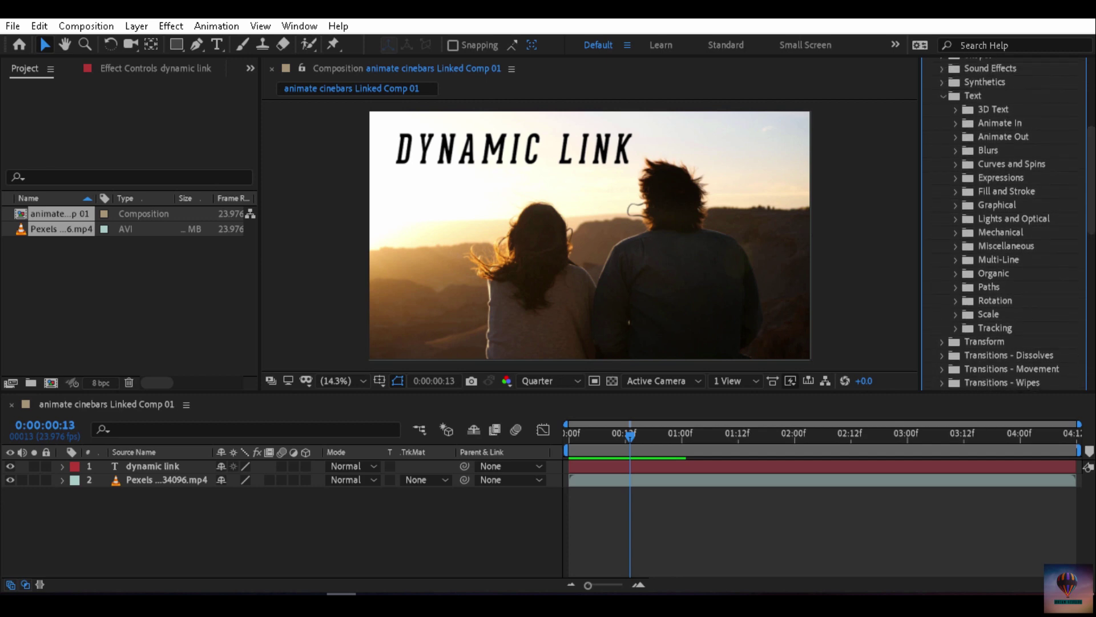
{"action": "left_click", "coordinate": [957, 192]}
{"action": "scroll", "coordinate": [1053, 206], "scroll_direction": "down", "scroll_amount": 3}
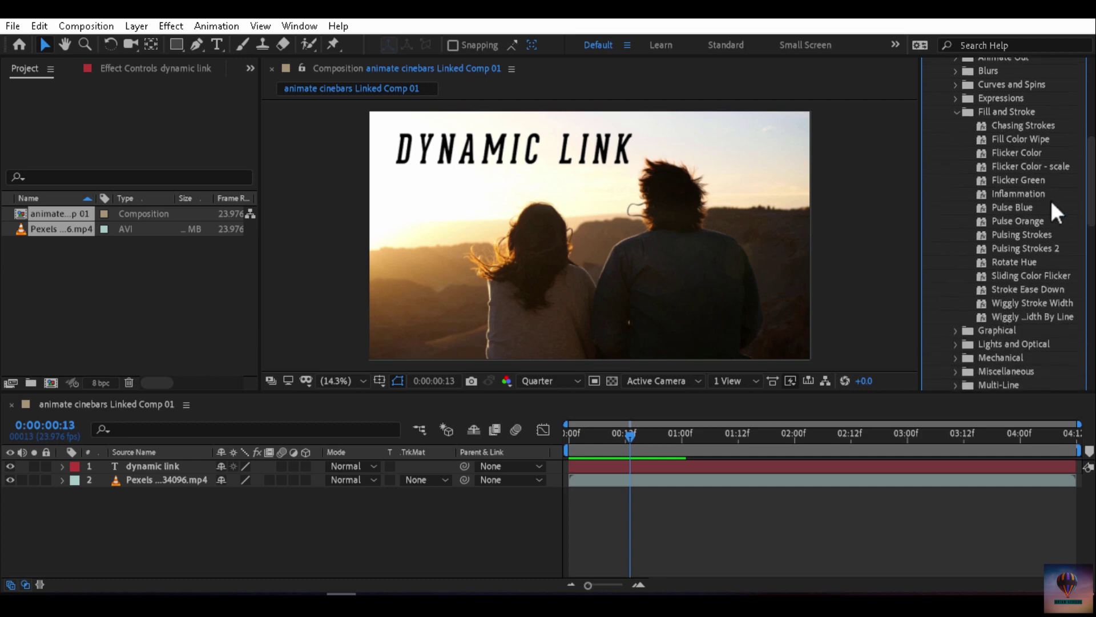
{"action": "left_click_drag", "start_coordinate": [1026, 221], "coordinate": [330, 466]}
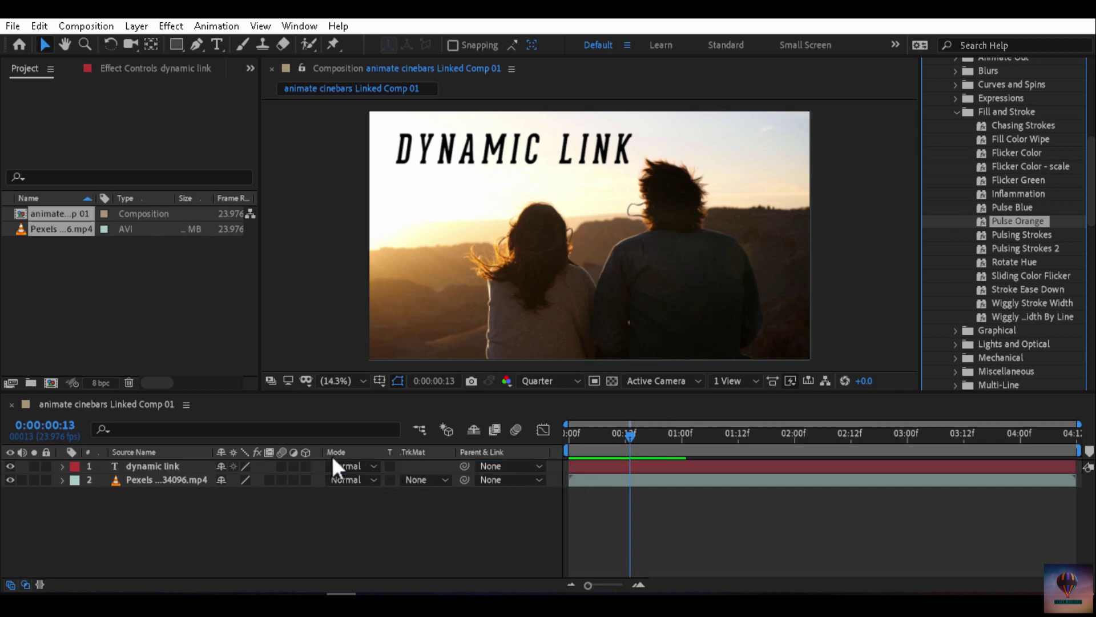
- Preview the text animation in the composition from the first frame
{"action": "left_click_drag", "start_coordinate": [635, 435], "coordinate": [534, 451]}
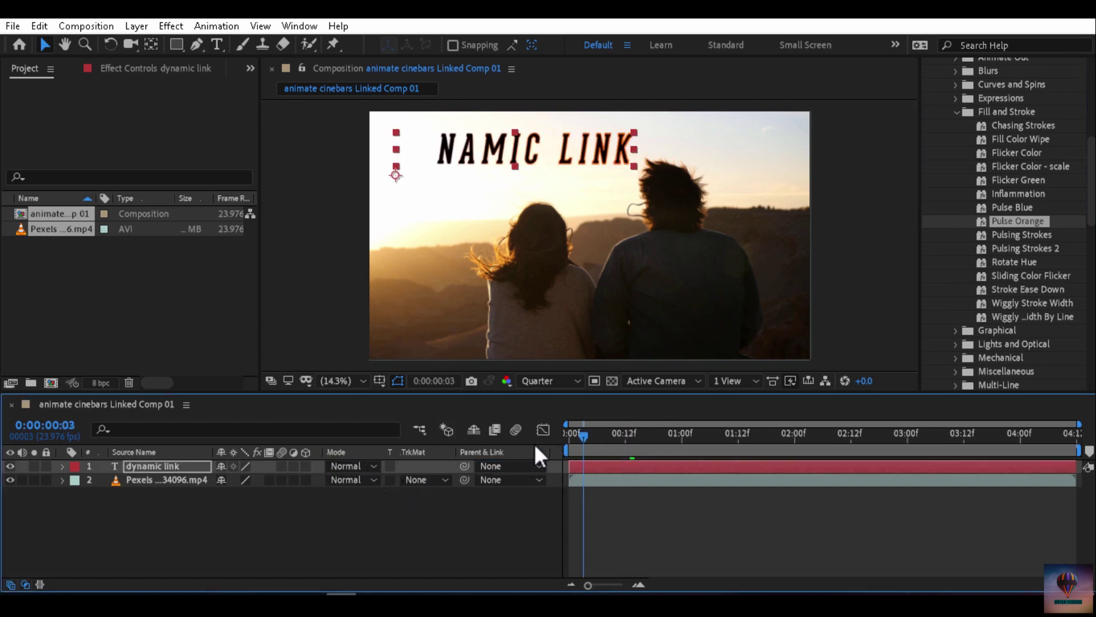
{"action": "left_click", "coordinate": [723, 562]}
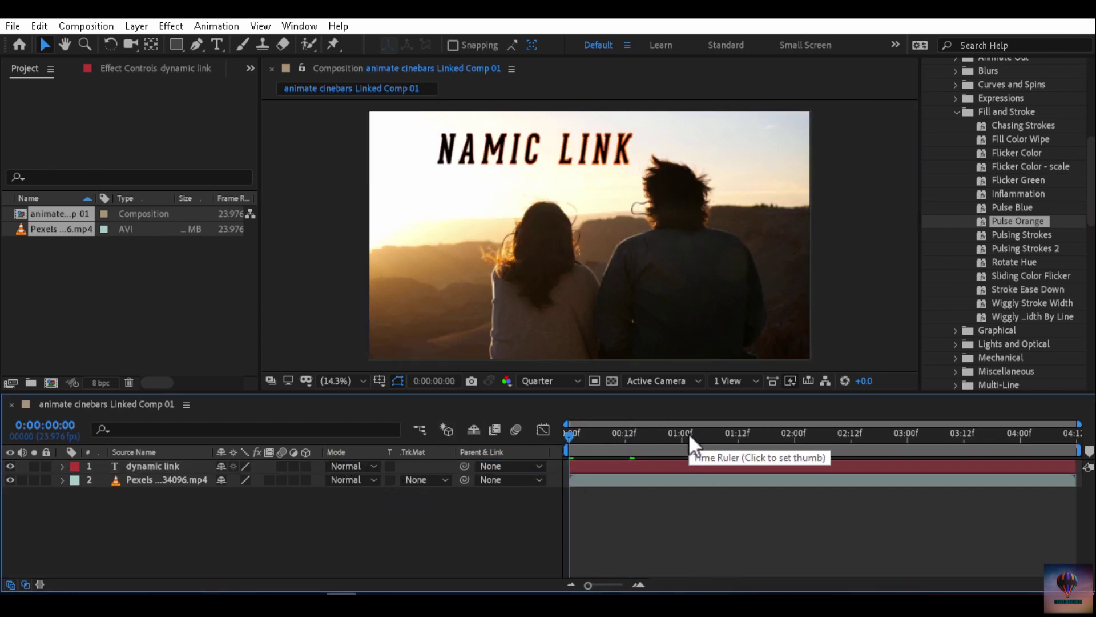
{"action": "key", "text": "space"}
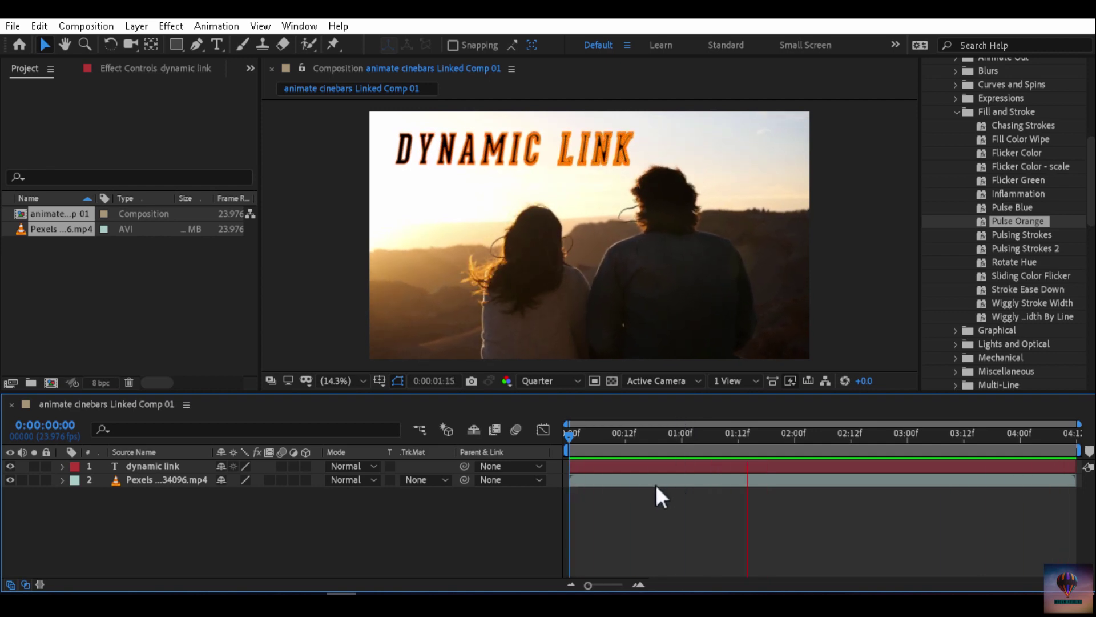
{"action": "key", "text": "space"}
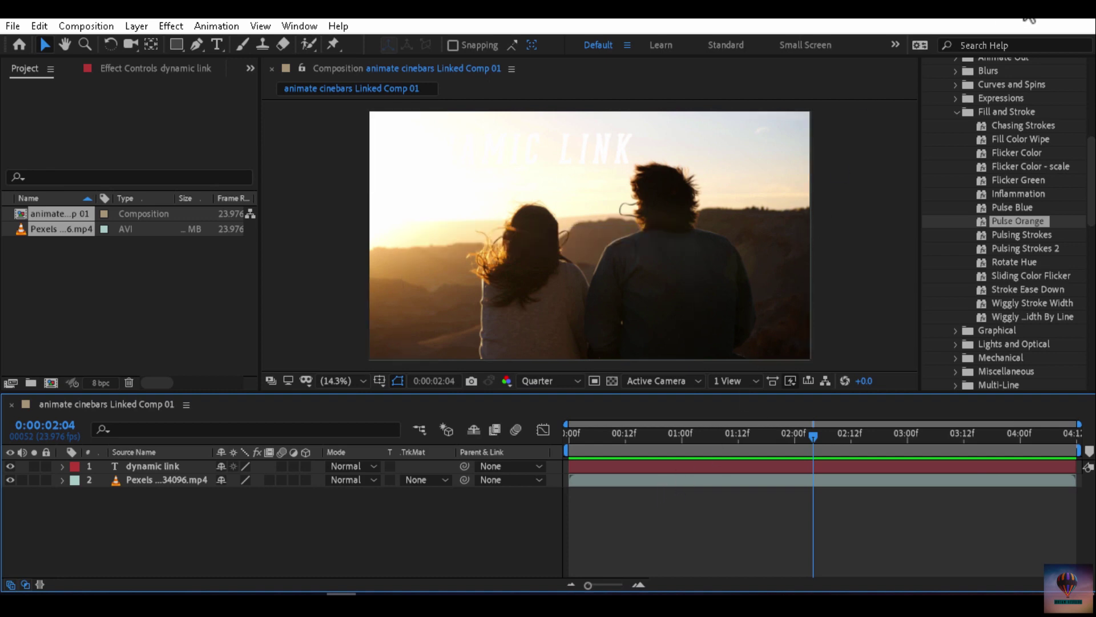
- Switch to Premiere Pro and play the linked clip from the start of the sequence to check the animated text
{"action": "left_click", "coordinate": [1016, 21]}
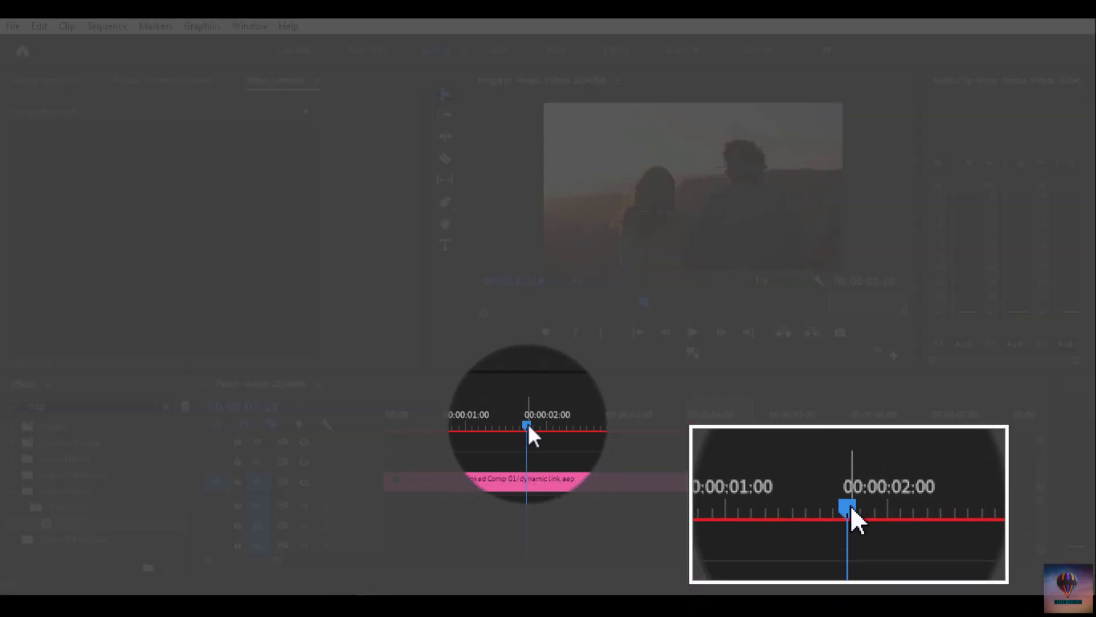
{"action": "left_click_drag", "start_coordinate": [502, 429], "coordinate": [365, 452]}
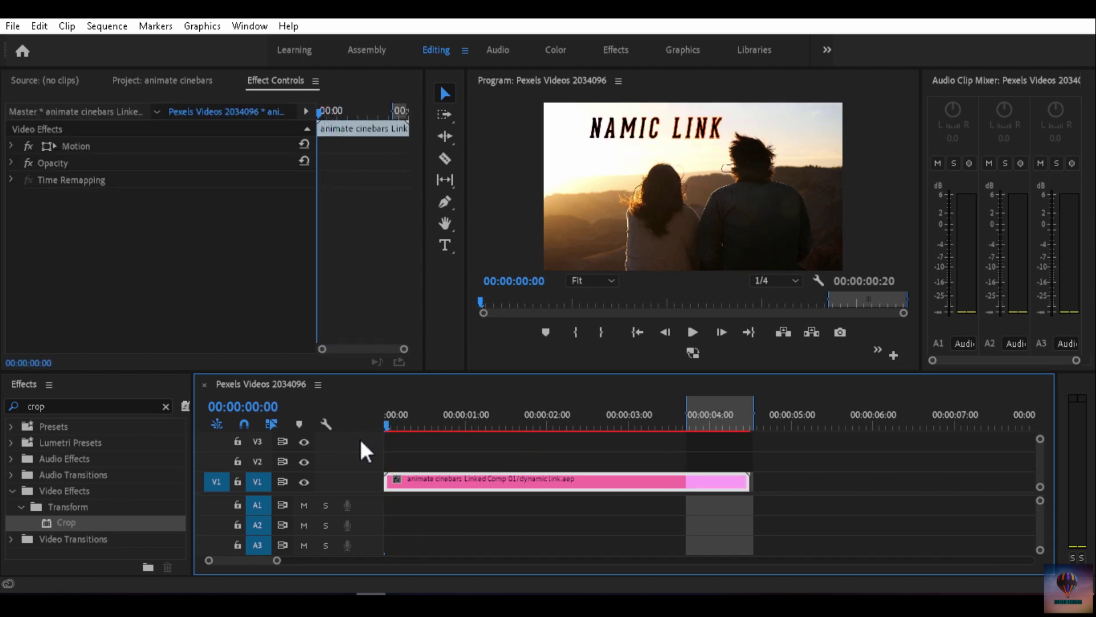
{"action": "key", "text": "space"}
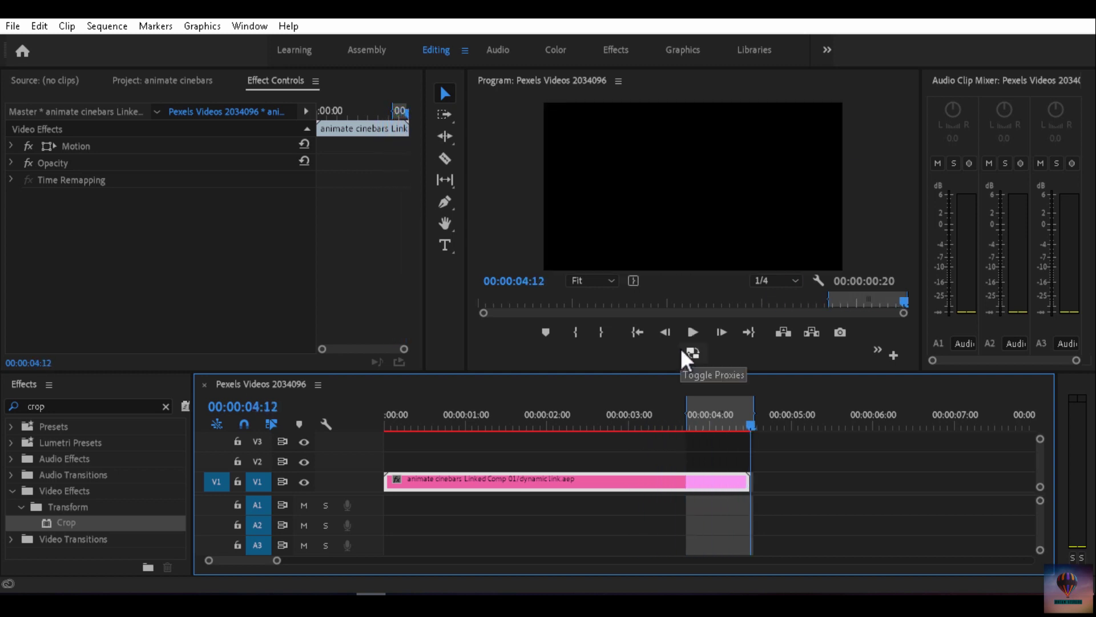
{"action": "key", "text": "space"}
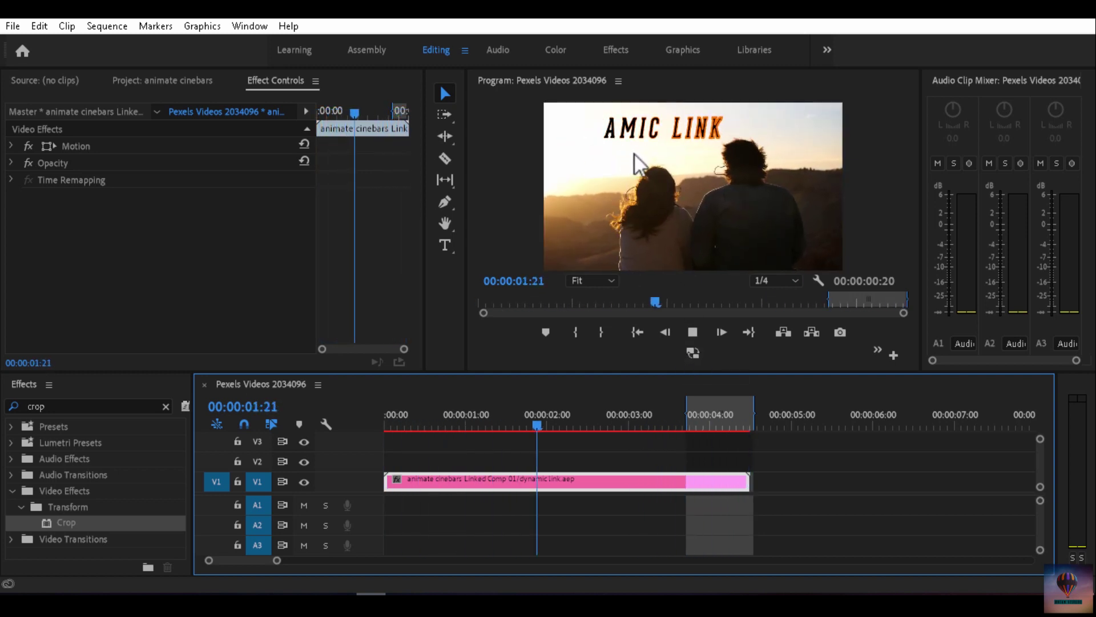
{"action": "key", "text": "space"}
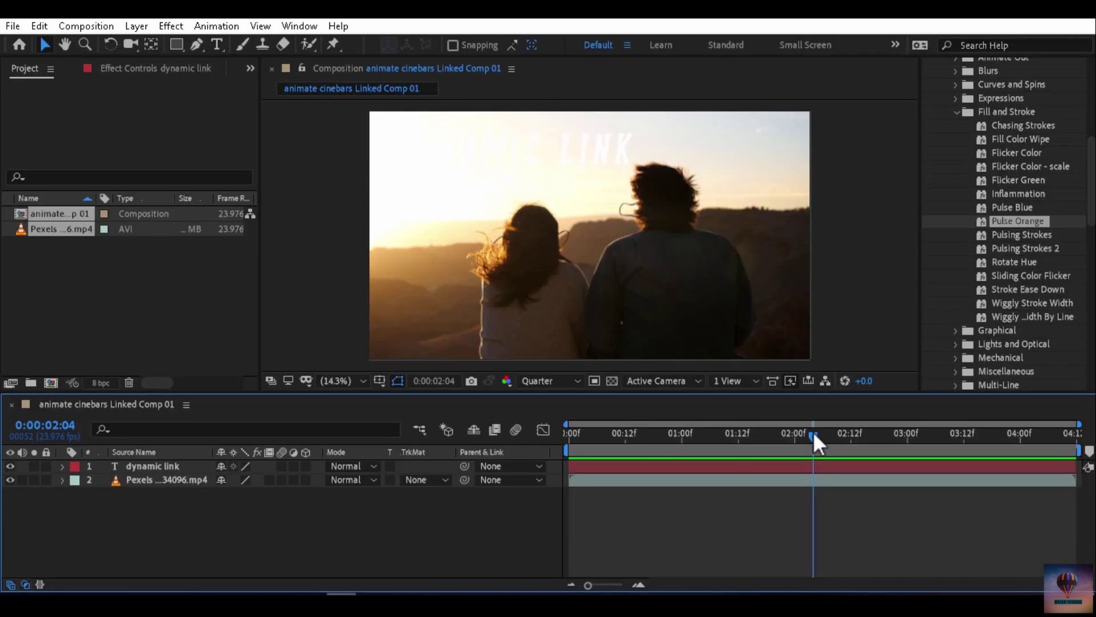
- In After Effects, duplicate the "dynamic link" text layer and move the copy below the original, across the couple
{"action": "left_click_drag", "start_coordinate": [815, 438], "coordinate": [634, 436]}
{"action": "left_click", "coordinate": [656, 462]}
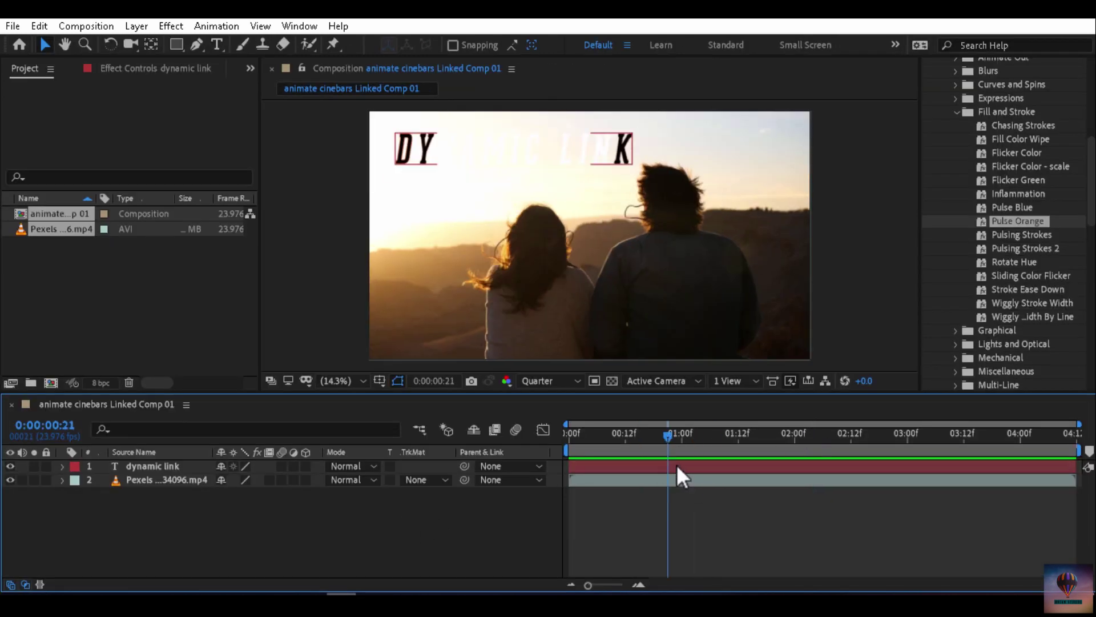
{"action": "left_click", "coordinate": [679, 465]}
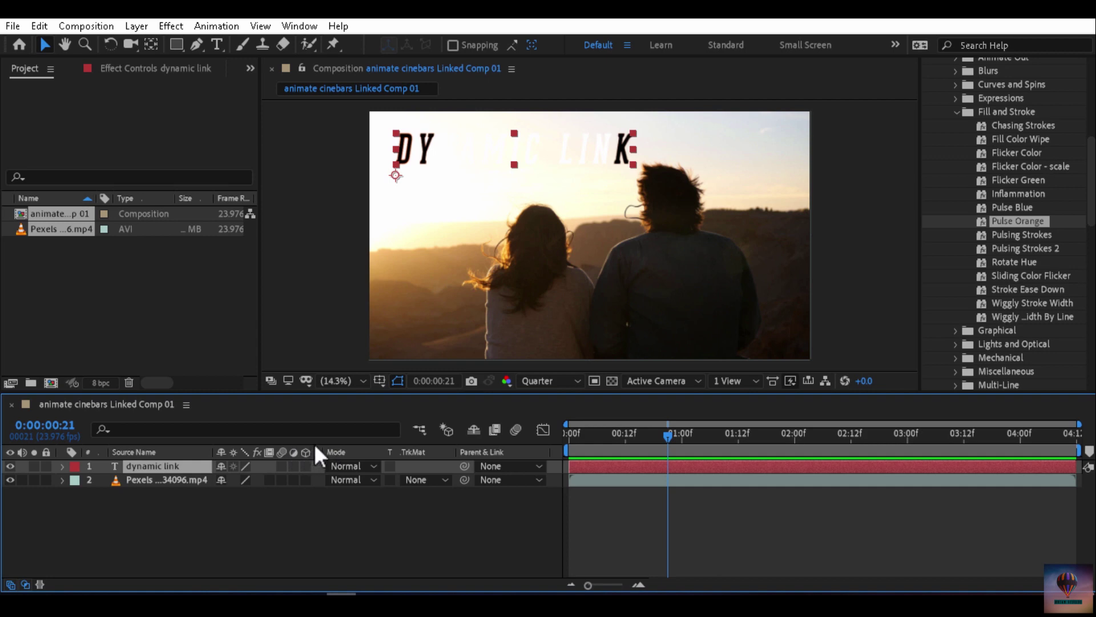
{"action": "key", "text": "ctrl+d"}
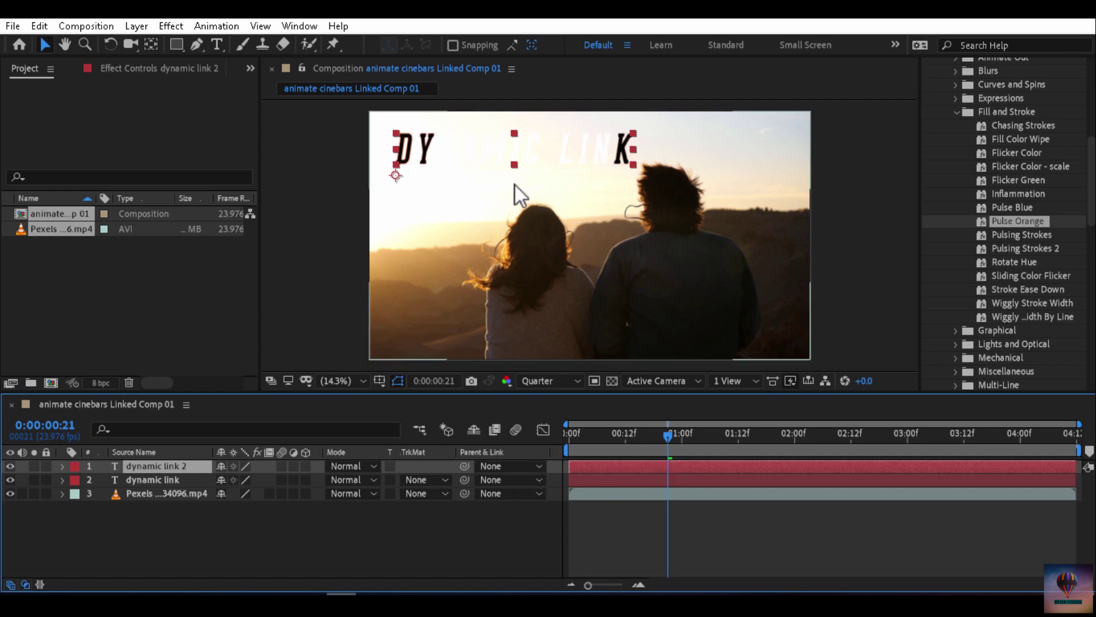
{"action": "left_click_drag", "start_coordinate": [468, 150], "coordinate": [462, 236]}
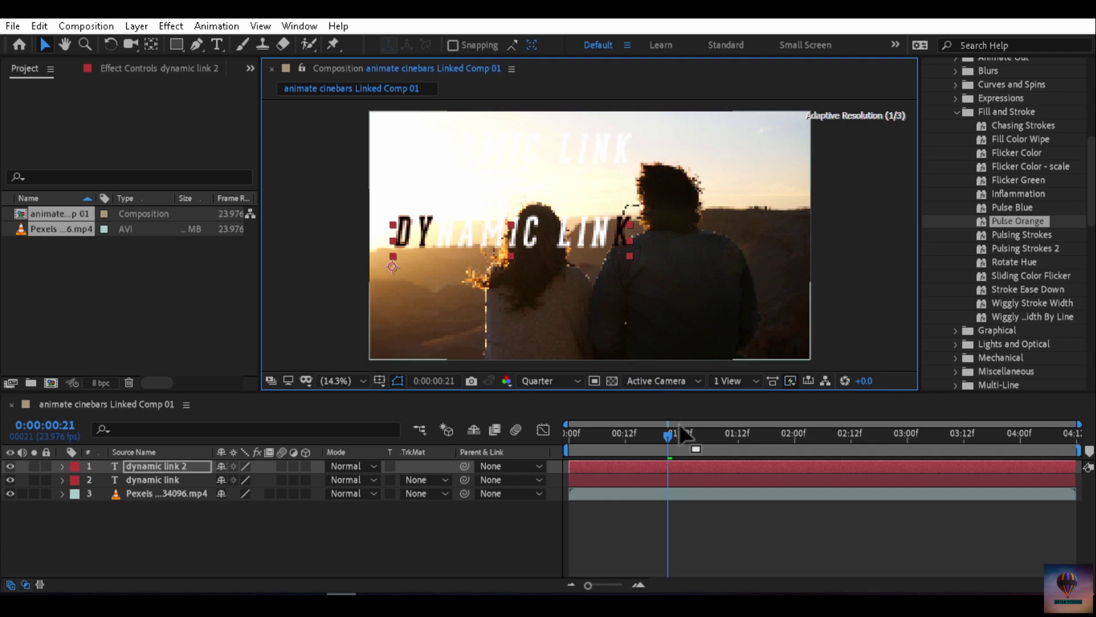
- Preview the composition with both text layers from the first frame and save the project
{"action": "left_click_drag", "start_coordinate": [632, 432], "coordinate": [710, 443]}
{"action": "left_click", "coordinate": [570, 434]}
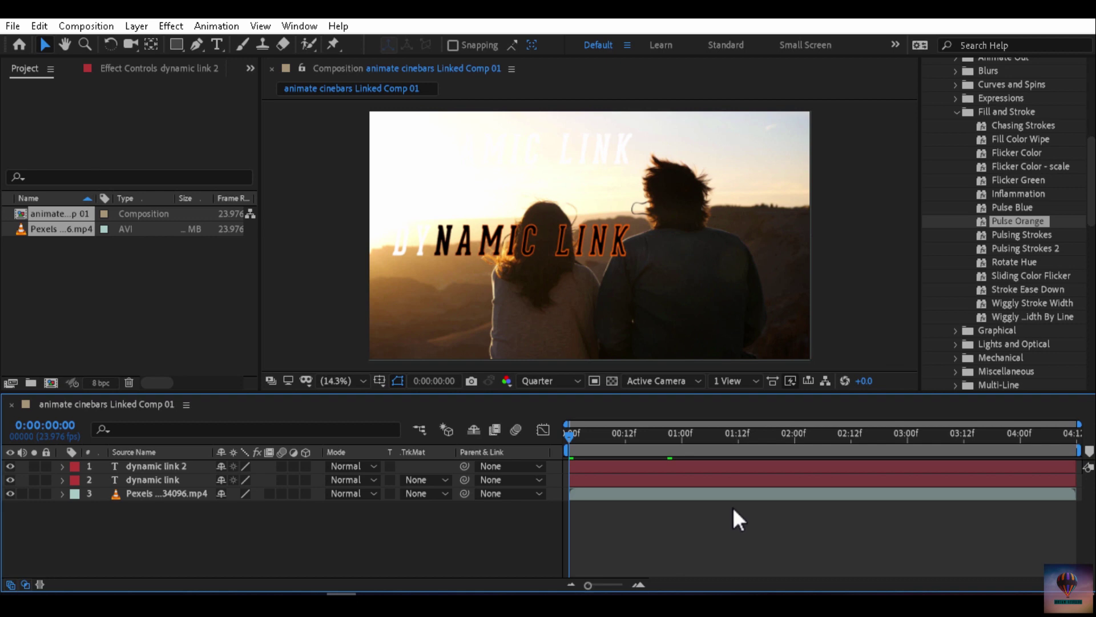
{"action": "key", "text": "space"}
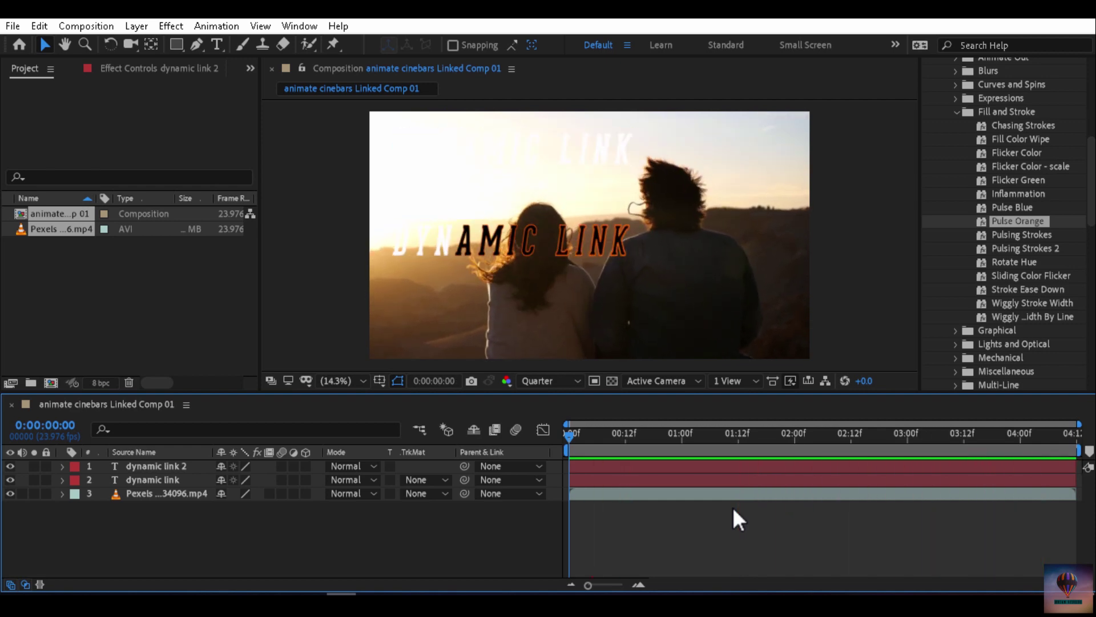
{"action": "key", "text": "ctrl+s"}
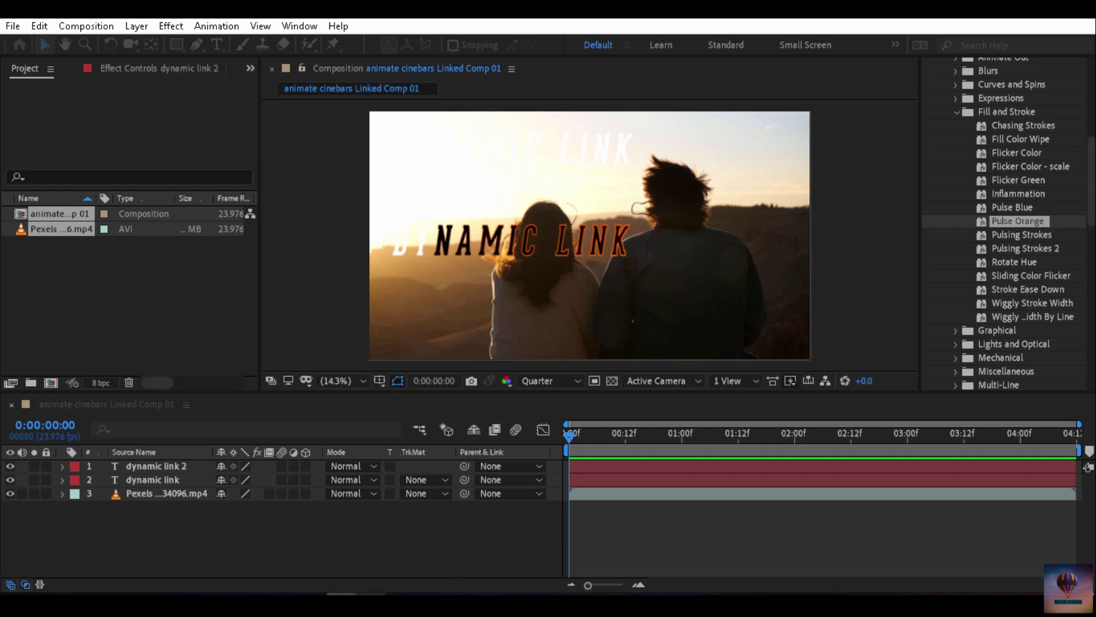
- Switch to Premiere Pro and play the sequence from the beginning to check both animated texts
{"action": "key", "text": "alt+Tab"}
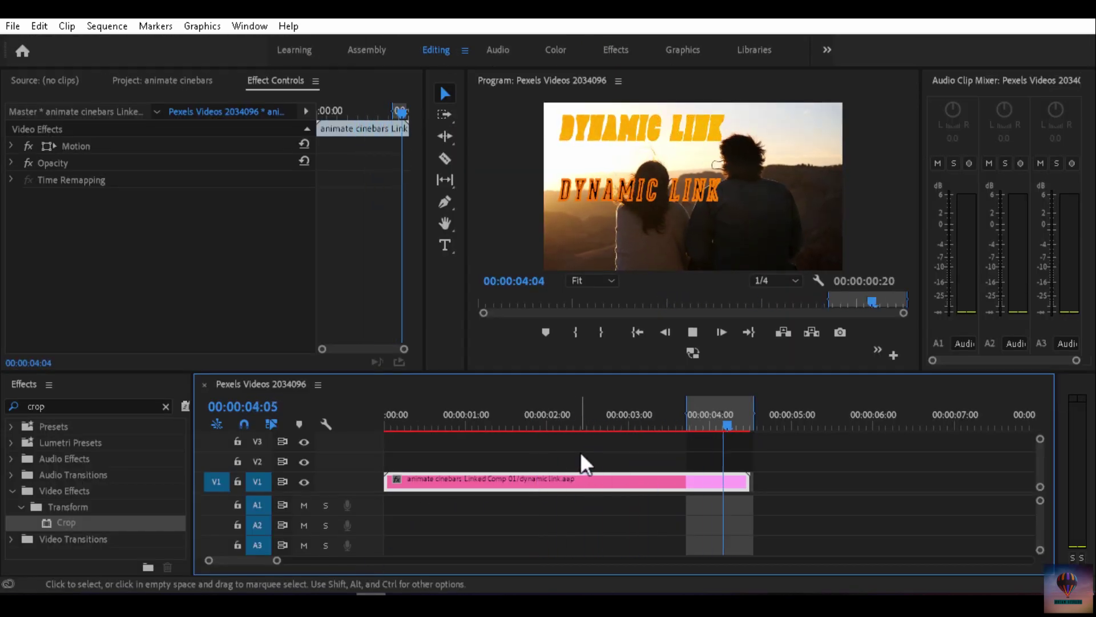
{"action": "key", "text": "Home"}
{"action": "key", "text": "space"}
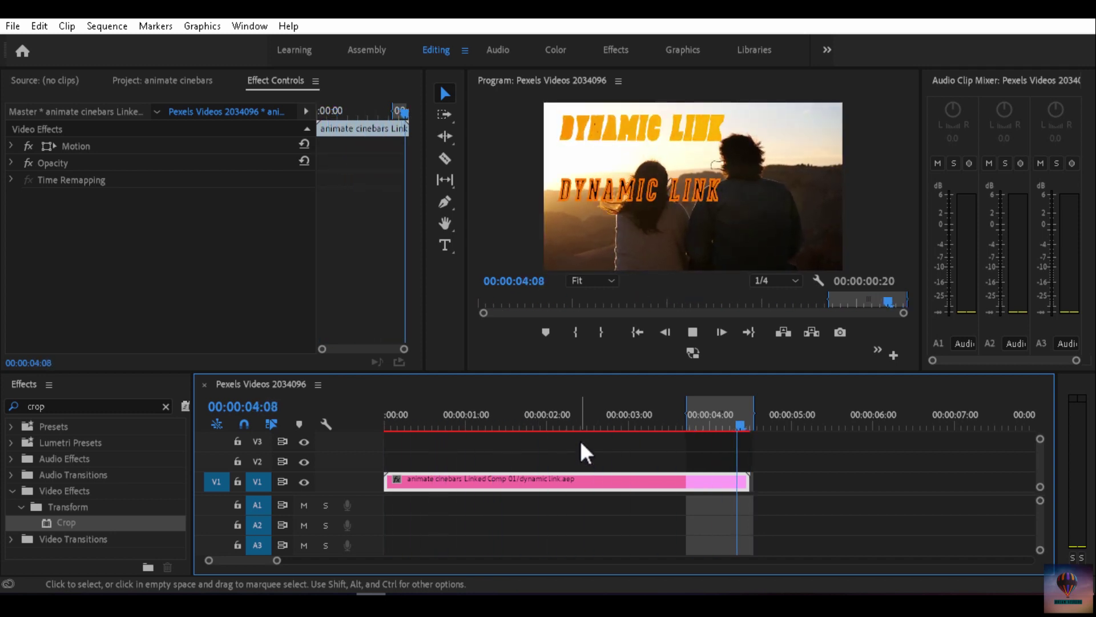
{"action": "key", "text": "space"}
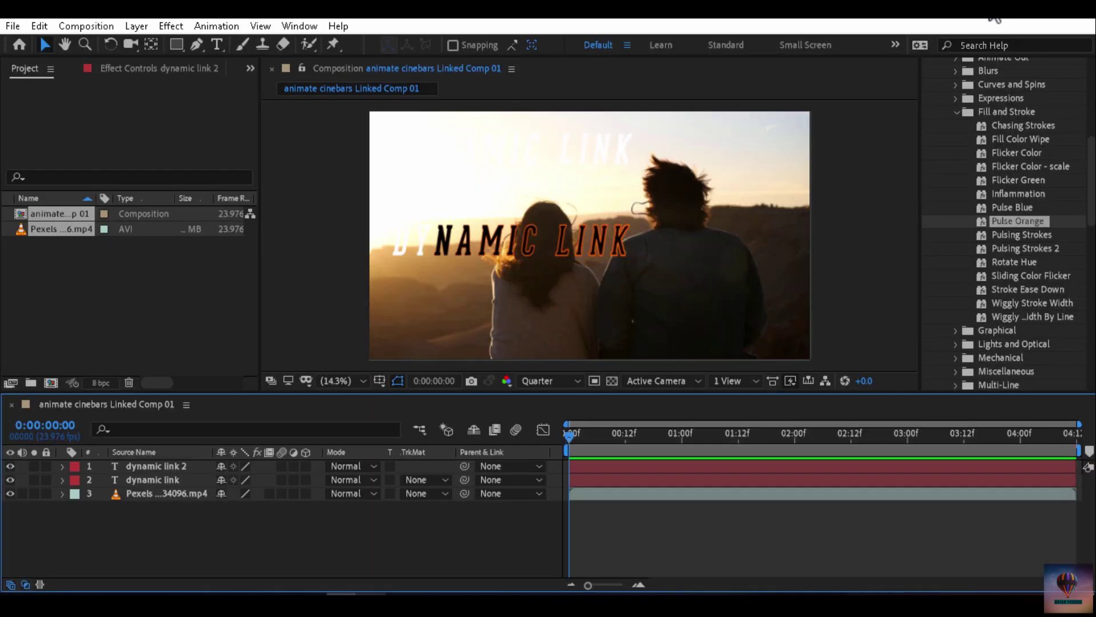
- Replay the linked clip from the start in Premiere Pro and locate the "dynamic link" project file on the Desktop
{"action": "left_click", "coordinate": [994, 19]}
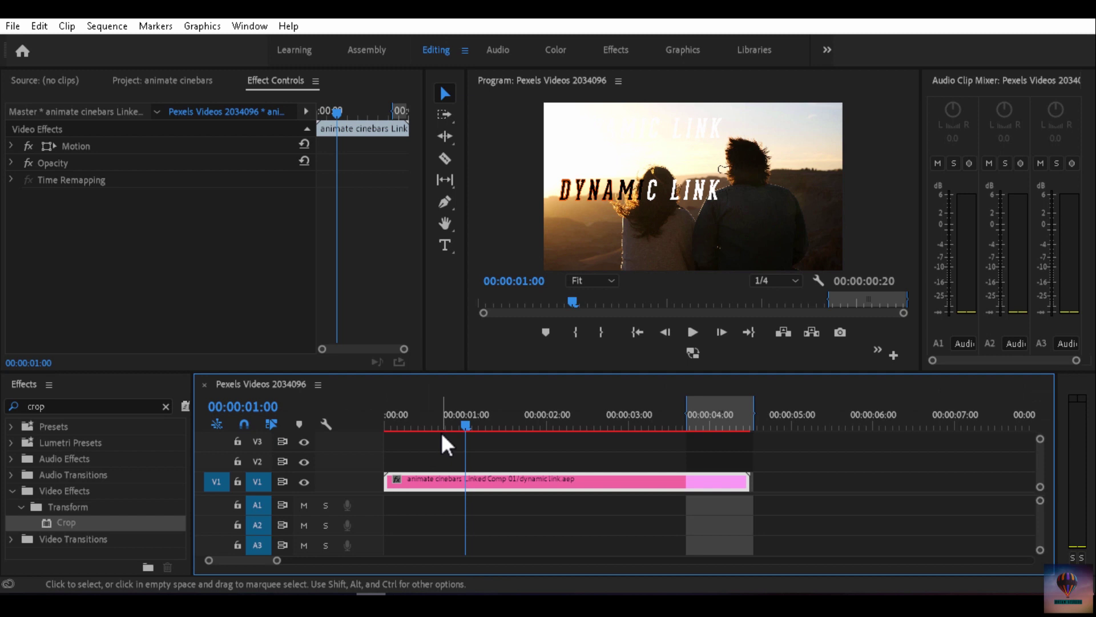
{"action": "left_click_drag", "start_coordinate": [463, 435], "coordinate": [374, 448]}
{"action": "key", "text": "space"}
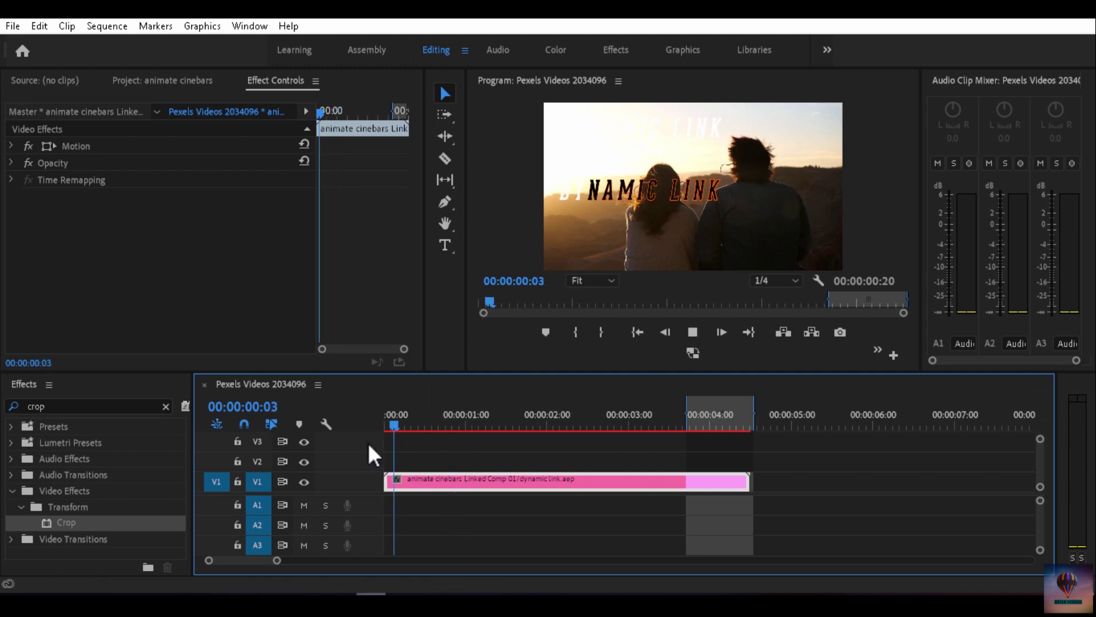
{"action": "key", "text": "space"}
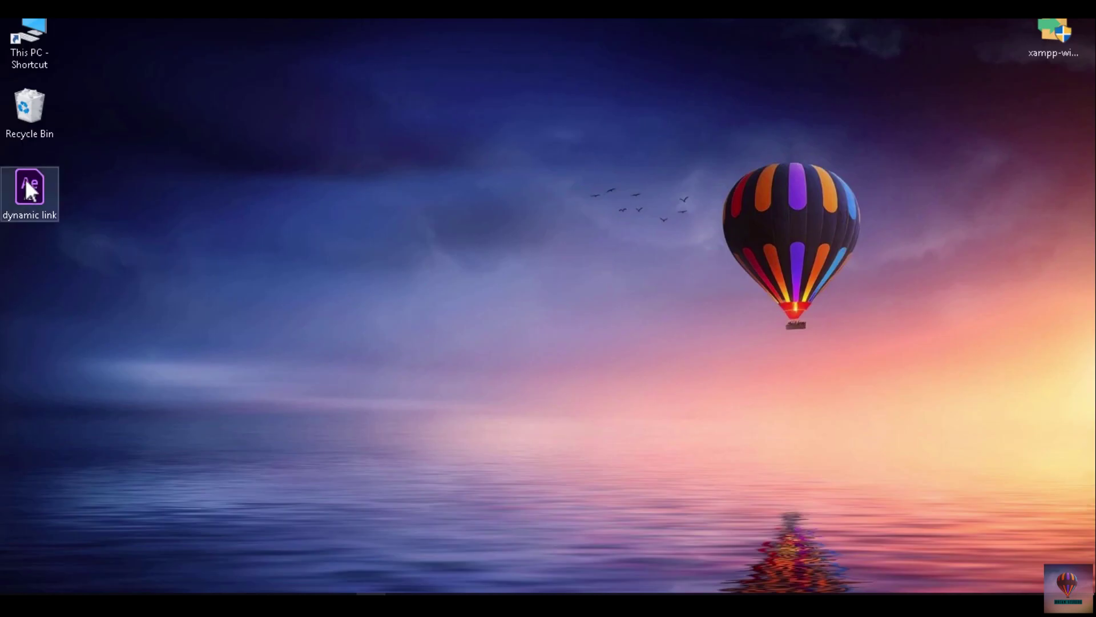
{"action": "left_click", "coordinate": [25, 181]}
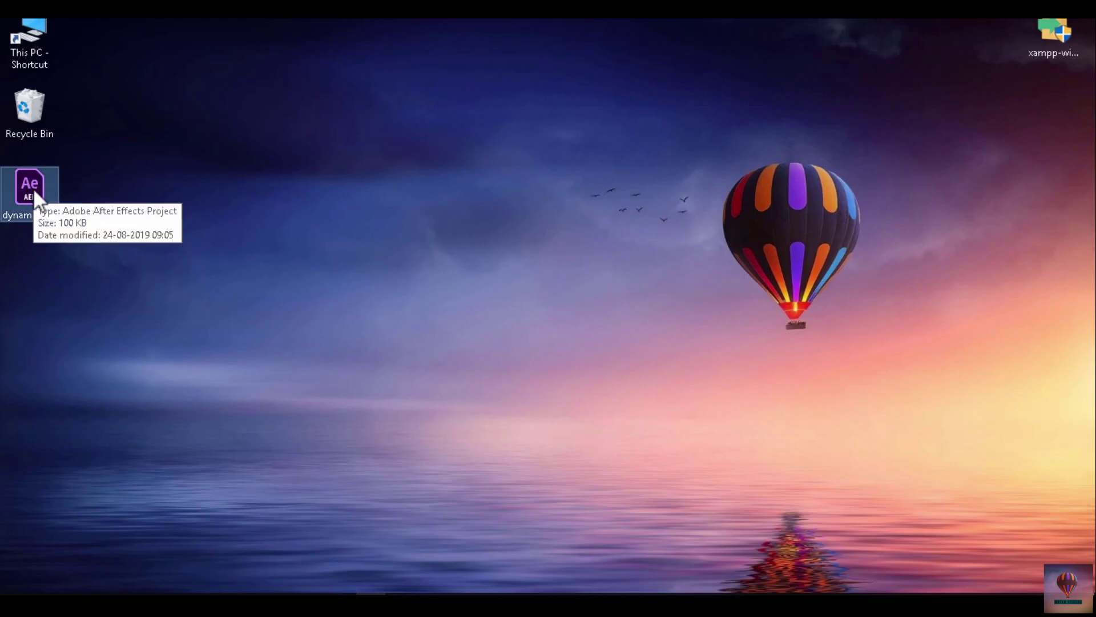
{"action": "key", "text": "Delete"}
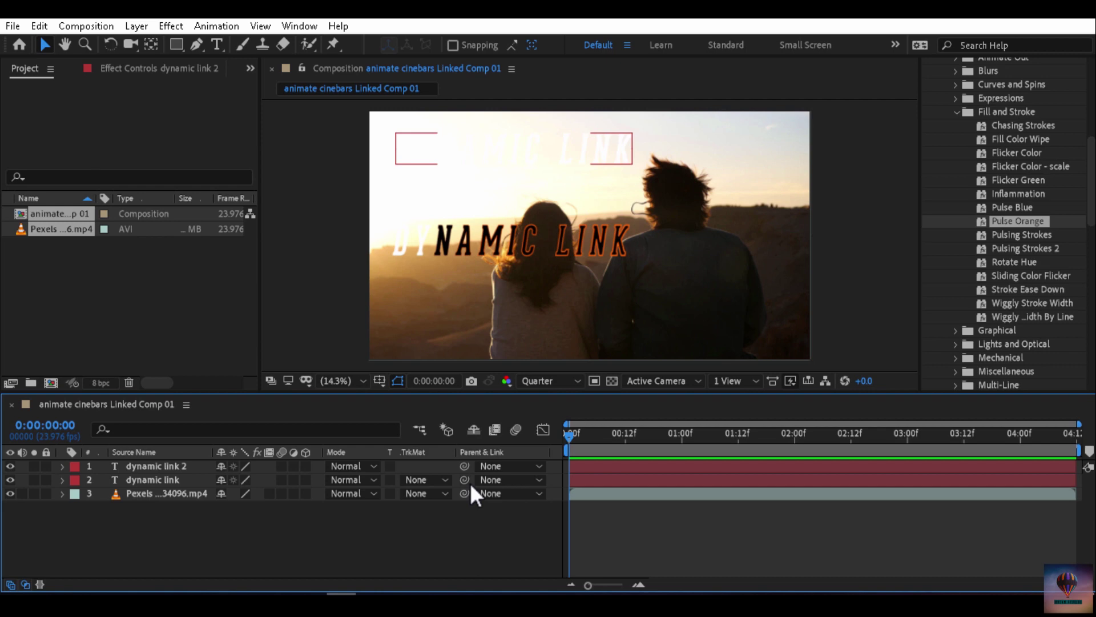
{"action": "left_click", "coordinate": [598, 466]}
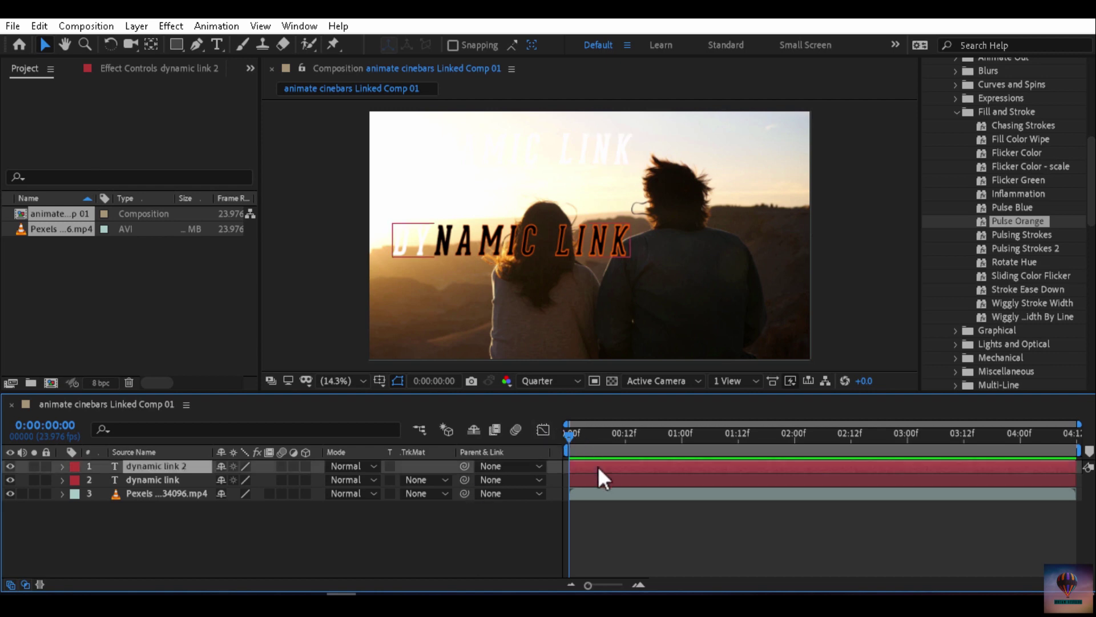
{"action": "right_click", "coordinate": [597, 466]}
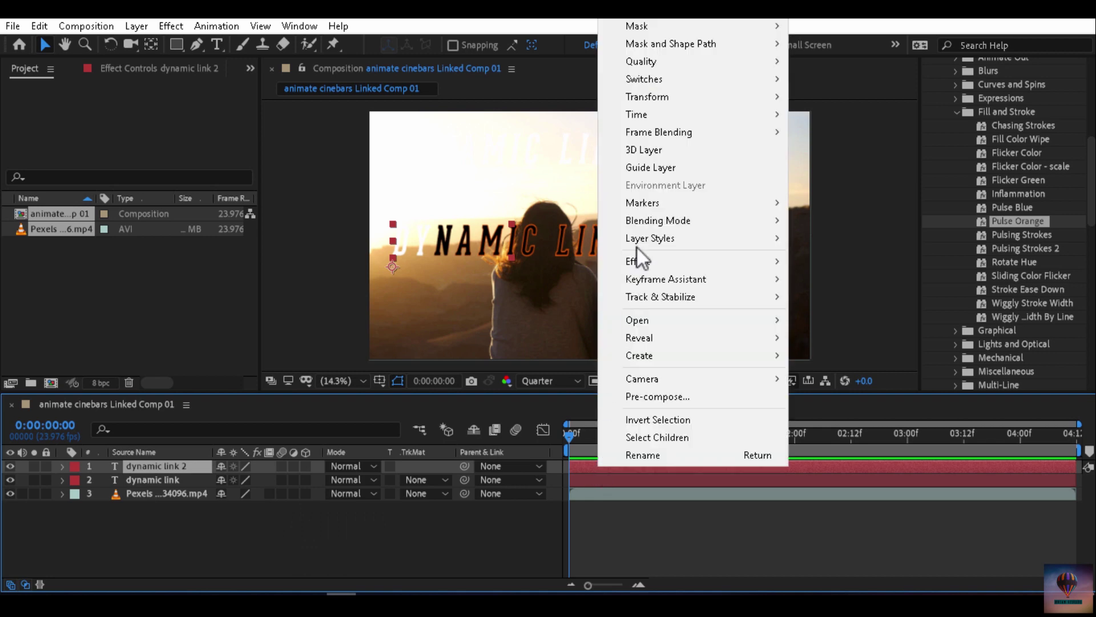
{"action": "left_click", "coordinate": [784, 537]}
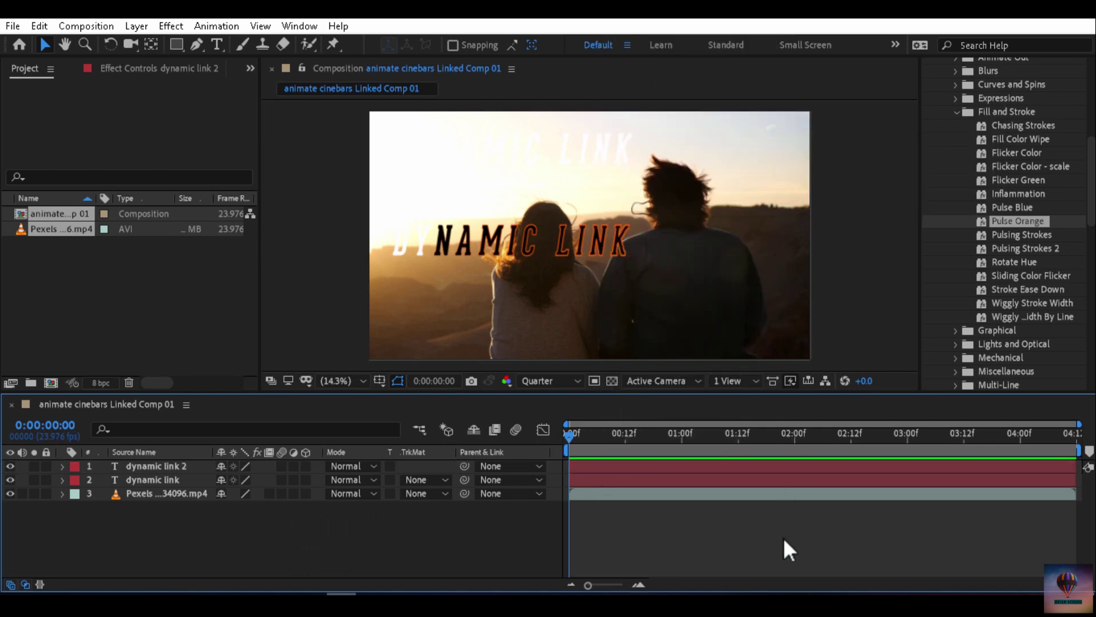